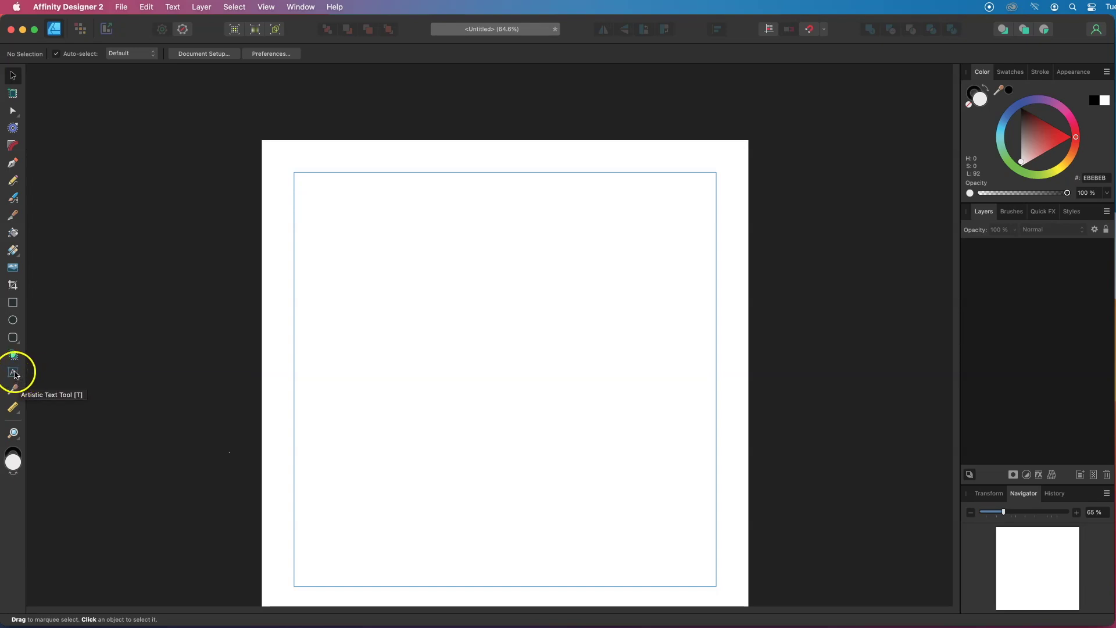
Add the artistic text "outline" in the Borel font at 200 pt near the upper part of the page
click(13, 373)
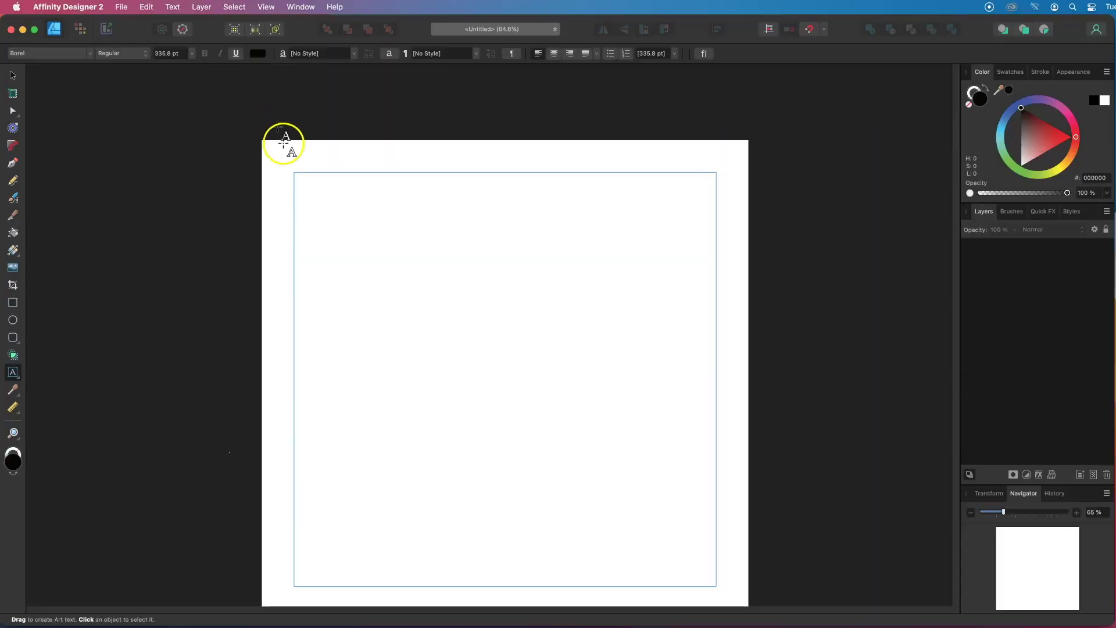
click(305, 307)
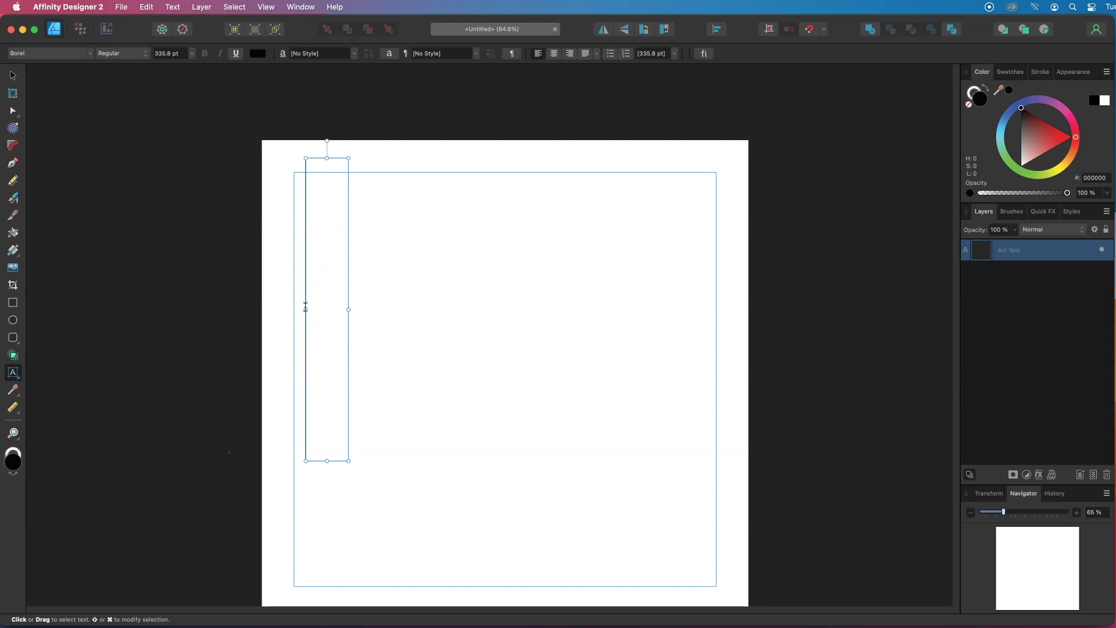
drag(179, 53, 137, 53)
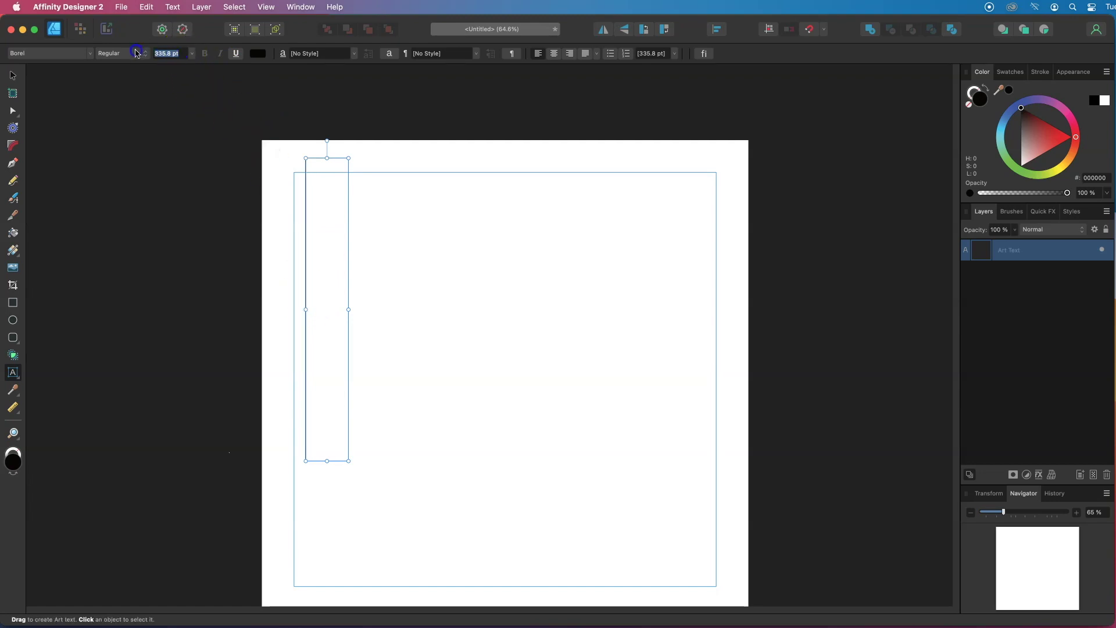
text(200)
key(Return)
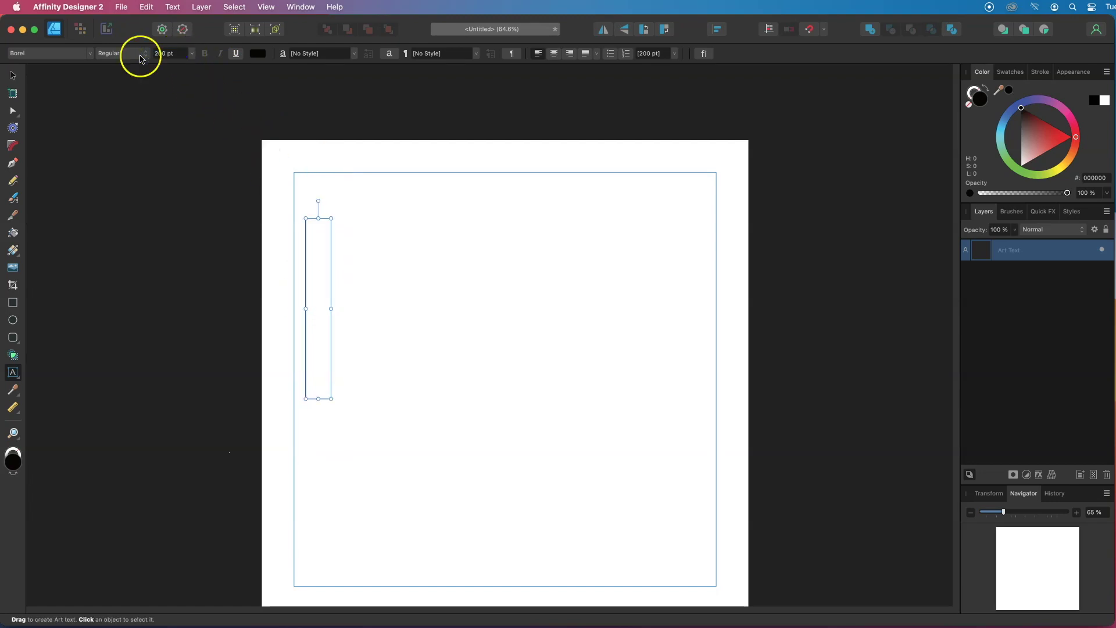
text(out)
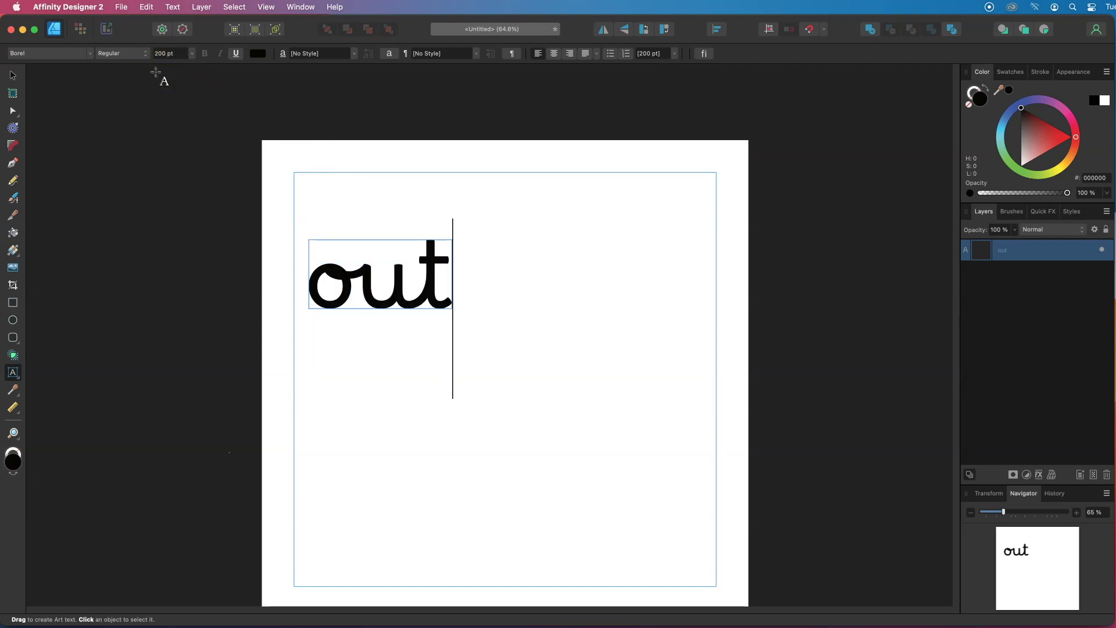
text(line)
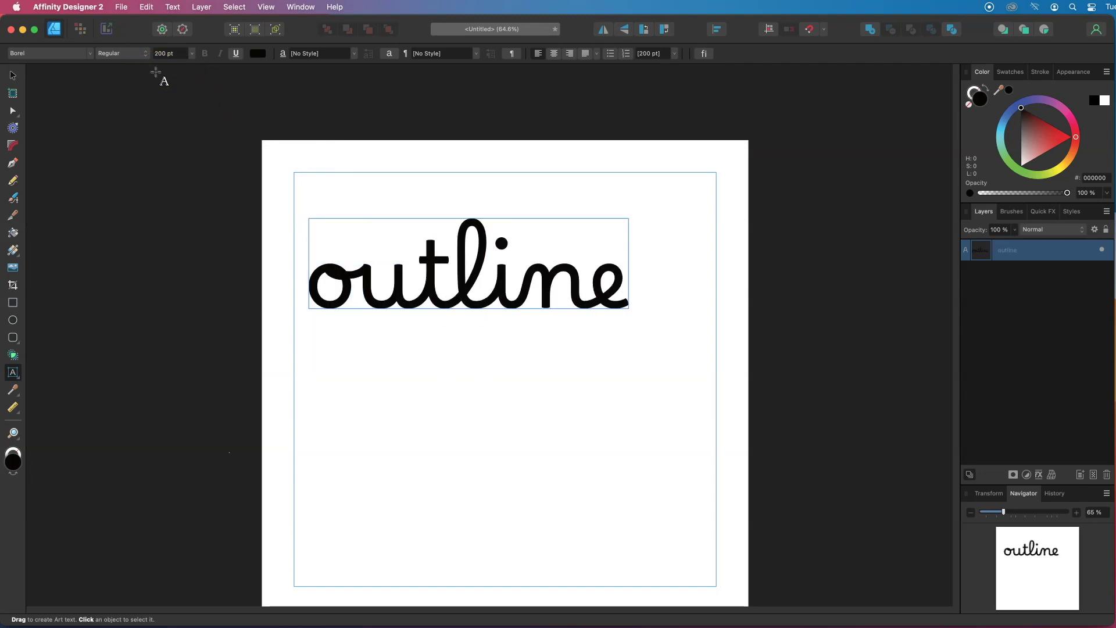
key(Escape)
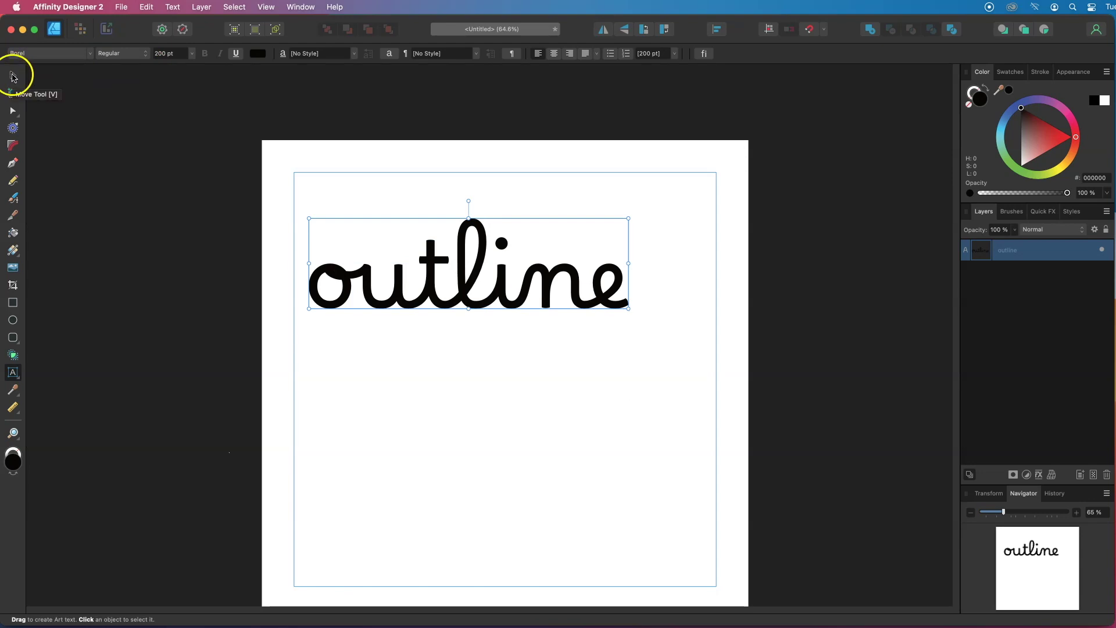
Center the word horizontally and vertically on the page and enlarge it to about 261 pt so it nearly spans the margins
click(12, 75)
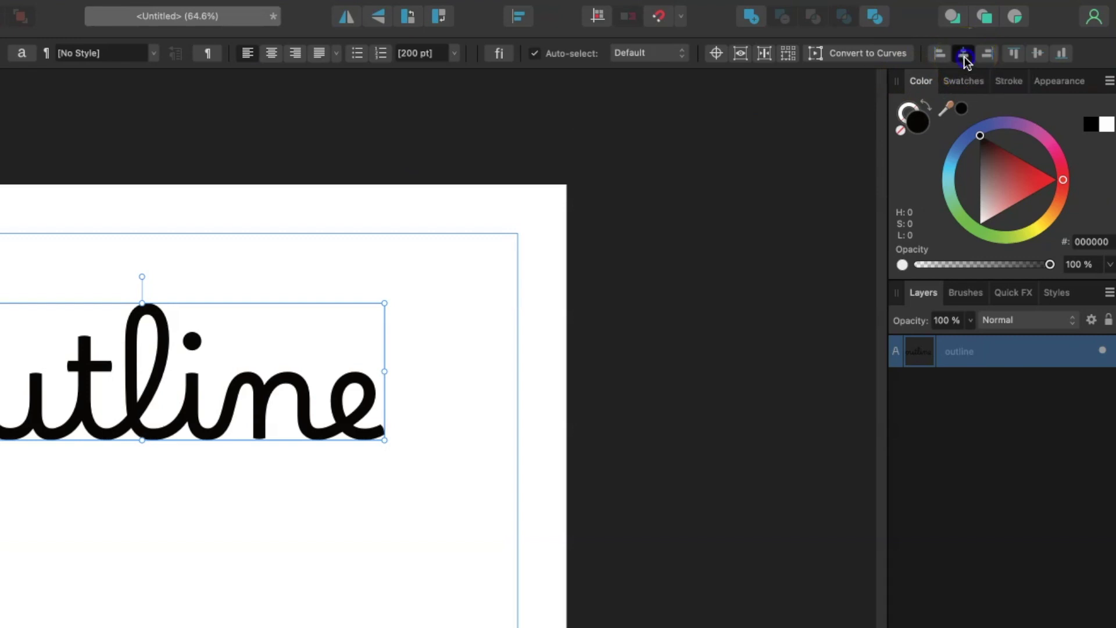
click(963, 54)
click(1037, 53)
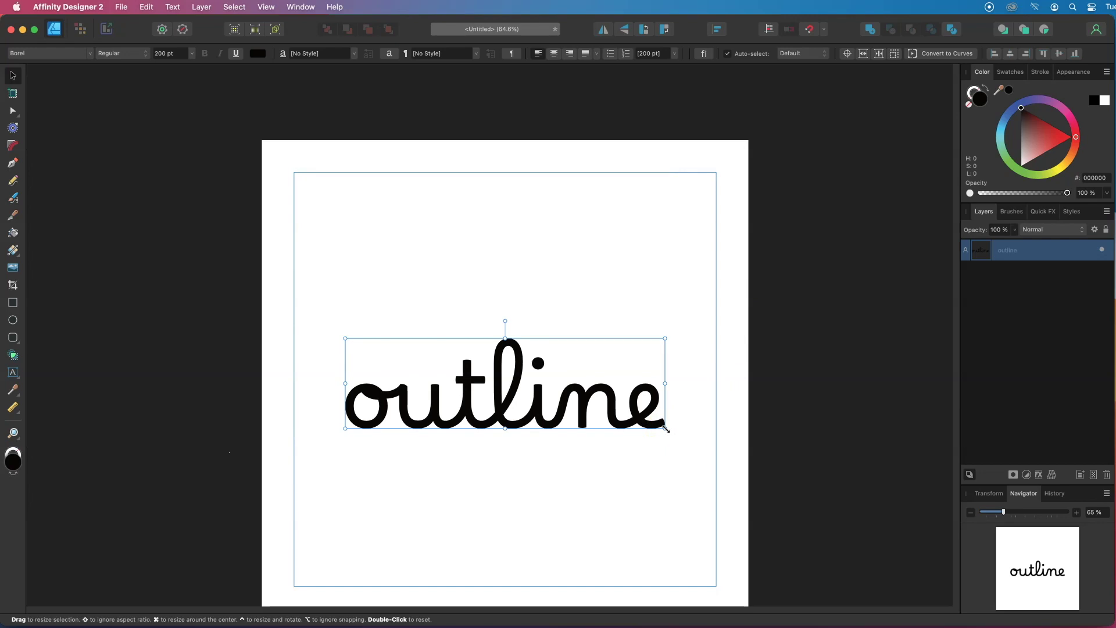
click(666, 428)
drag(666, 429, 712, 451)
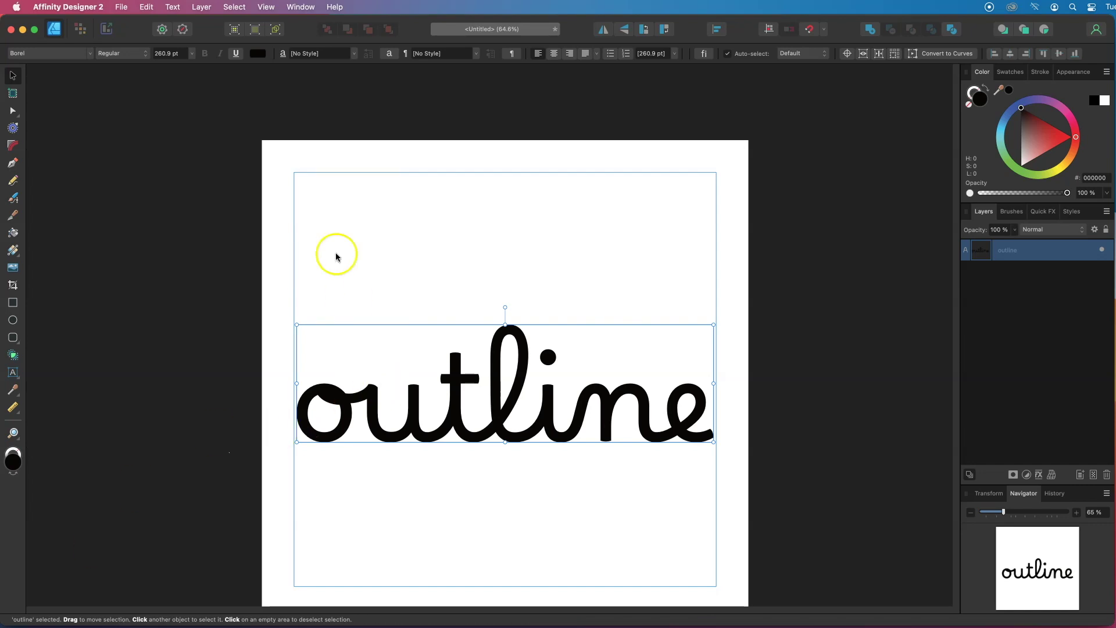
Convert the word to curves and combine the grouped letter shapes into a single curves object
click(202, 8)
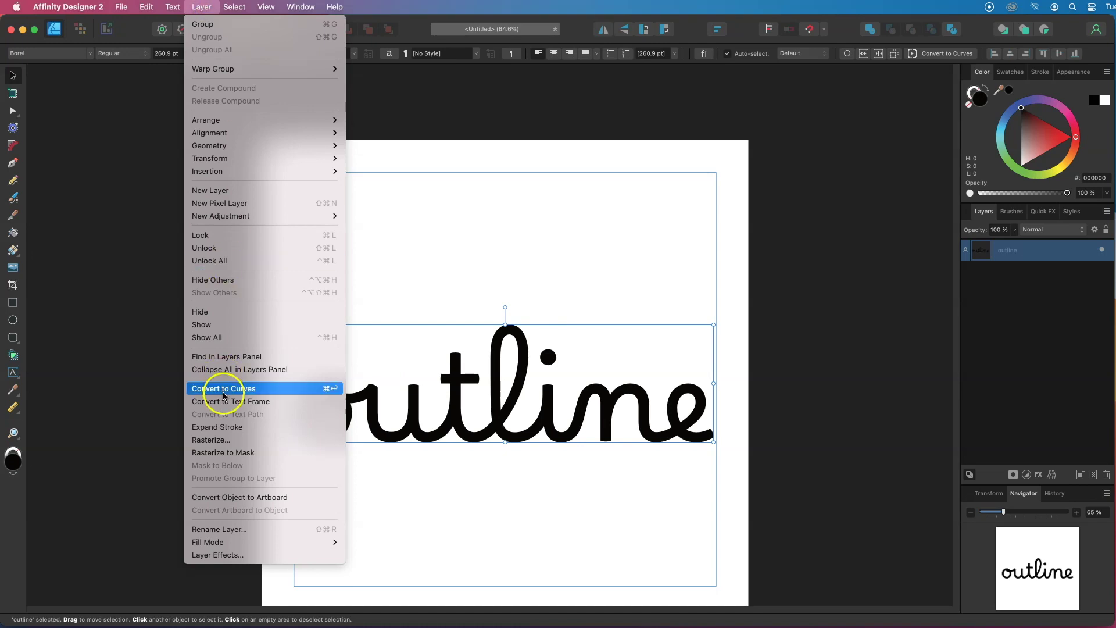
click(223, 388)
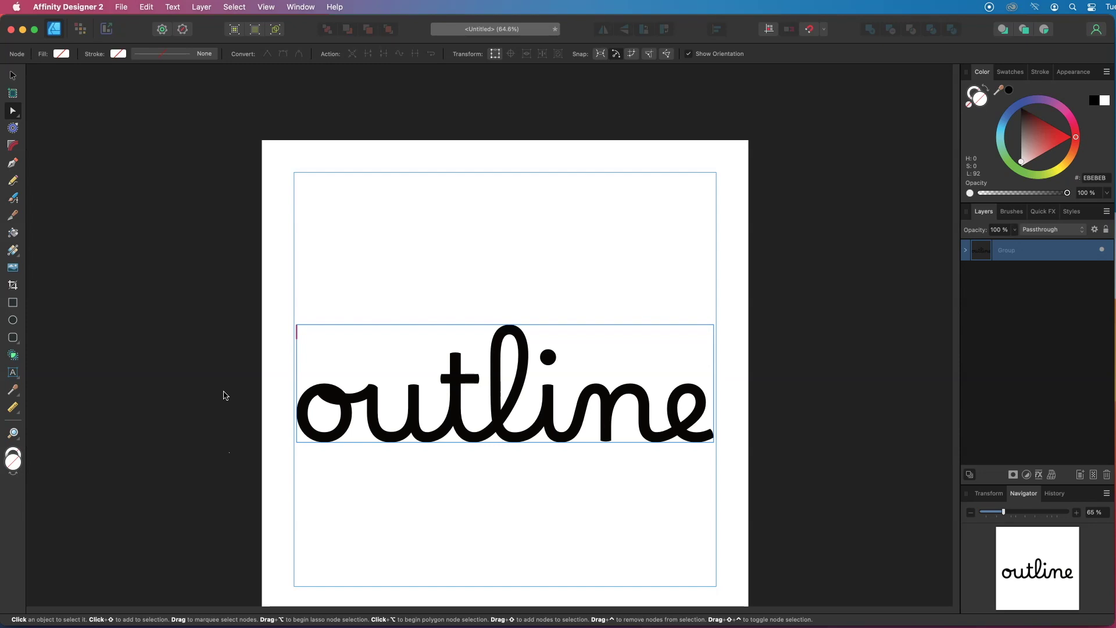
click(965, 250)
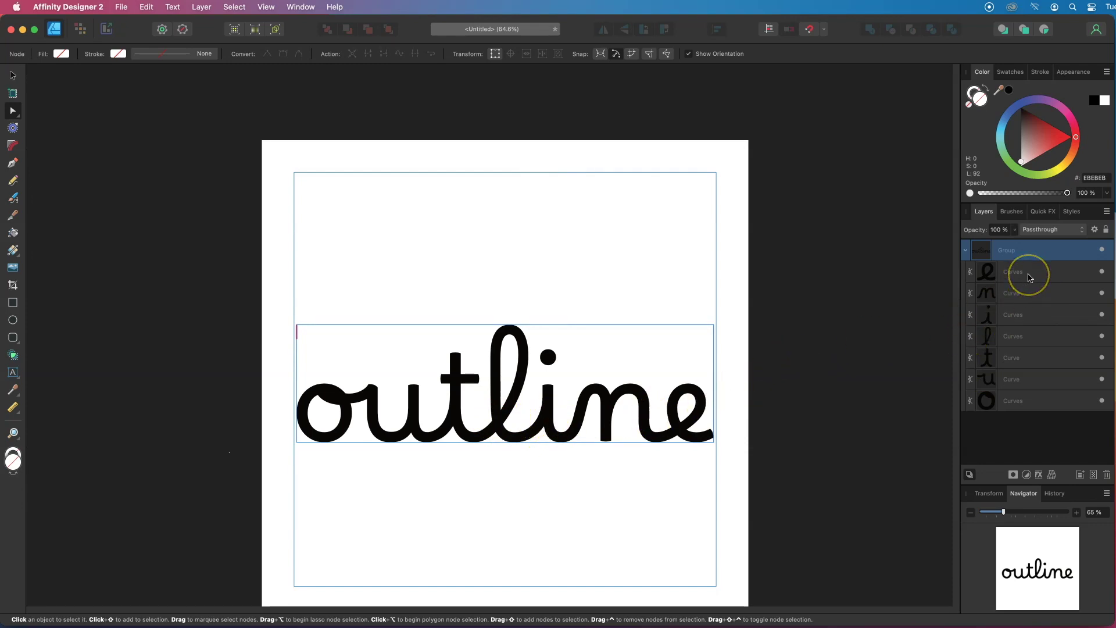
click(1028, 277)
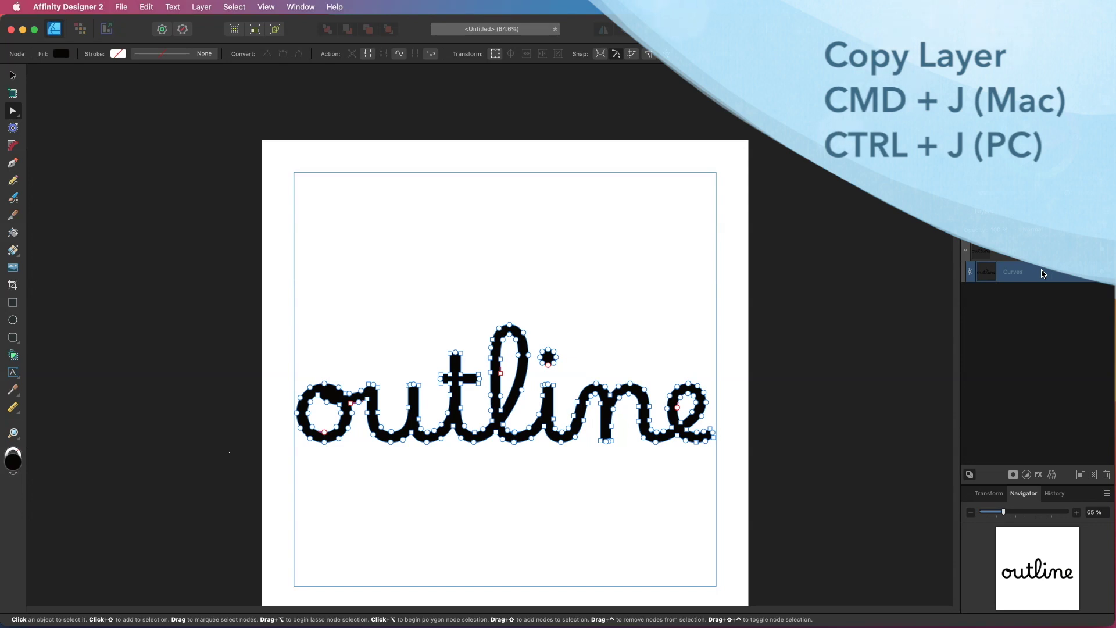
Duplicate the merged lettering and fill the lower copy with red D82222
key(super+j)
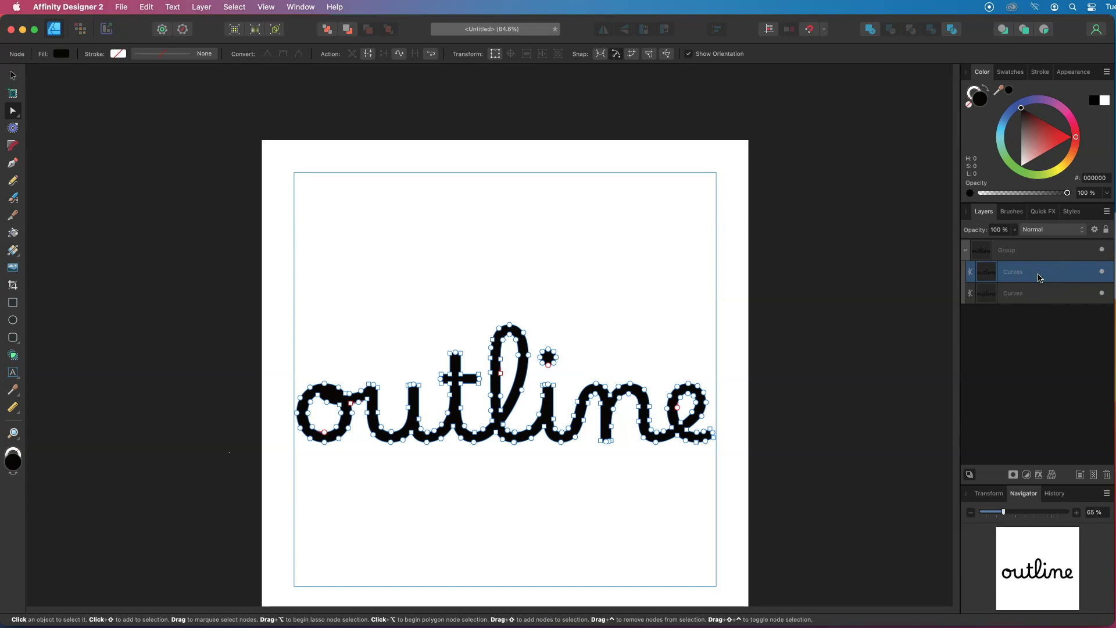
click(1039, 294)
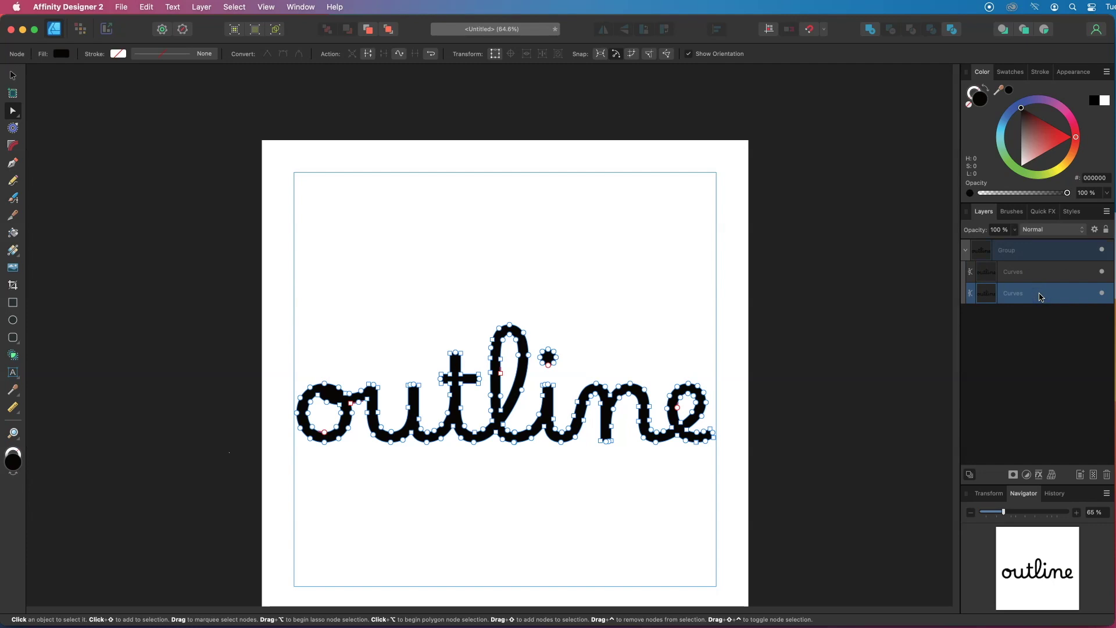
click(1056, 137)
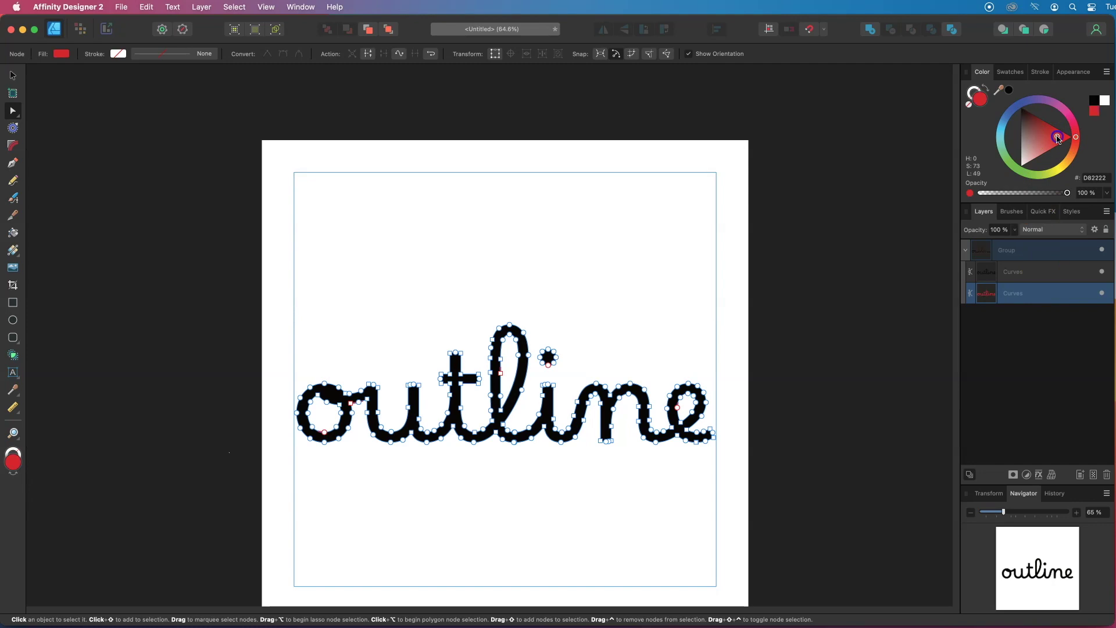
Nudge the red lettering slightly down and to the left so it forms an offset behind the black lettering
click(13, 76)
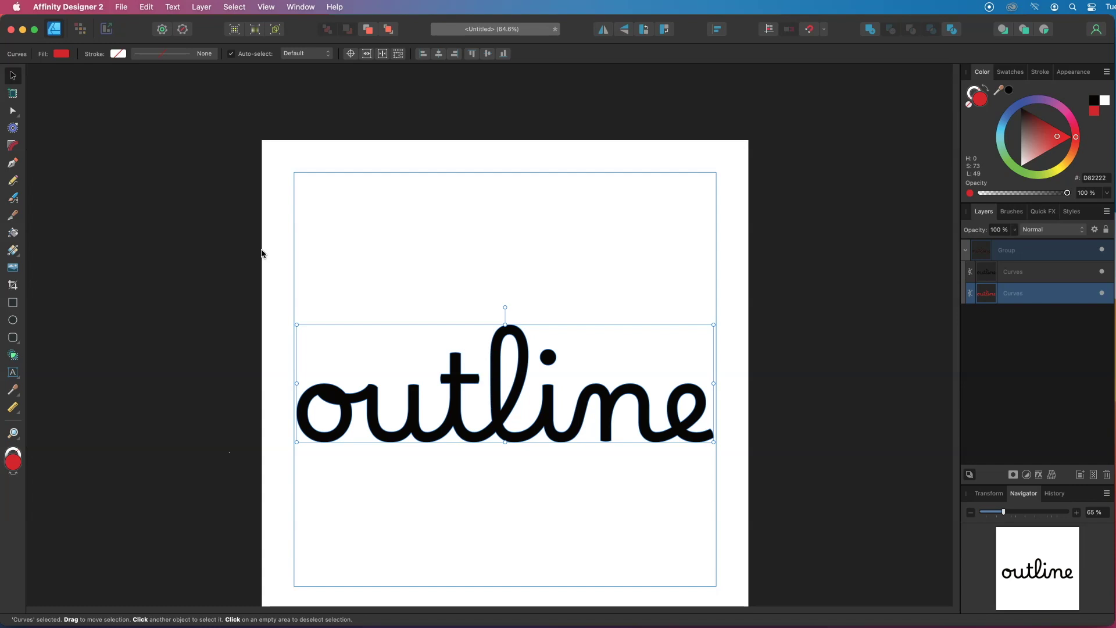
key(Left)
key(Left)
key(Left)
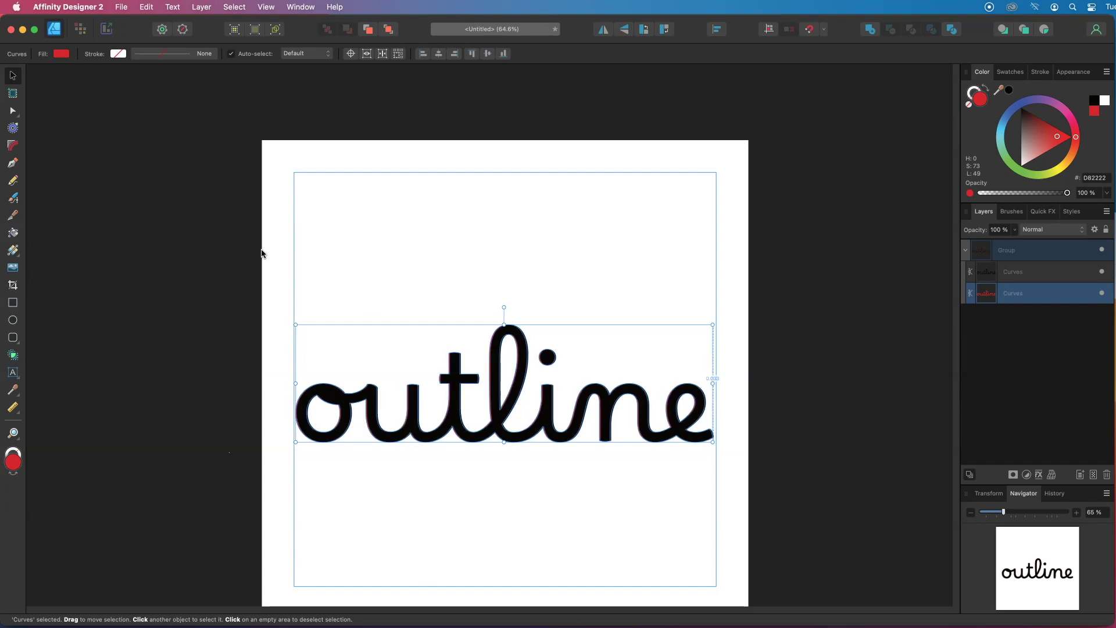
key(Down)
key(Down)
key(Left)
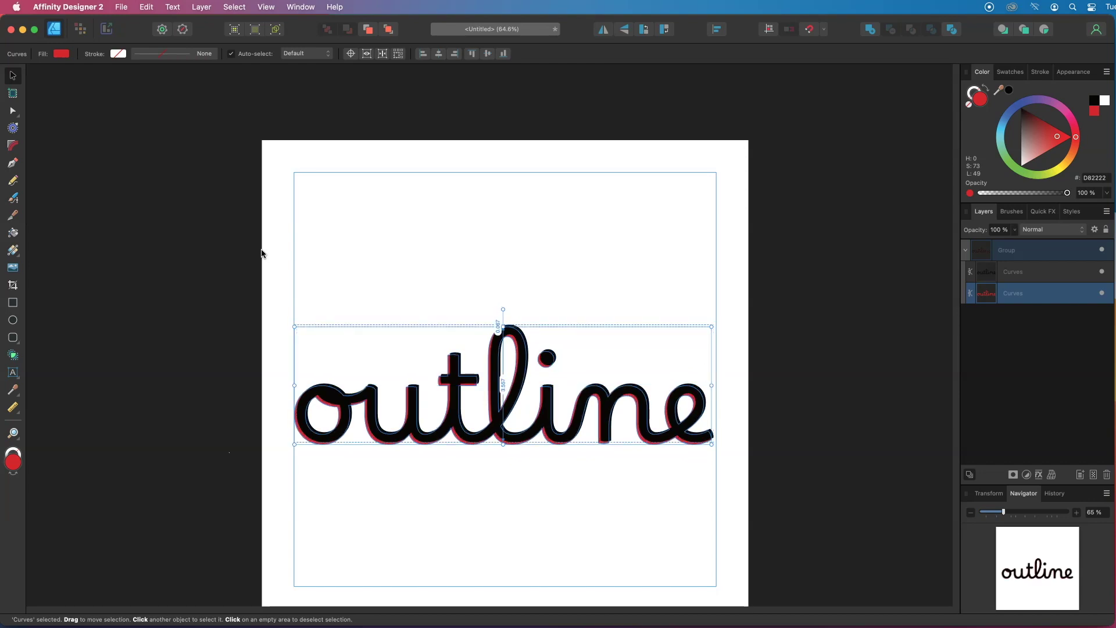
key(Down)
key(Down)
key(Left)
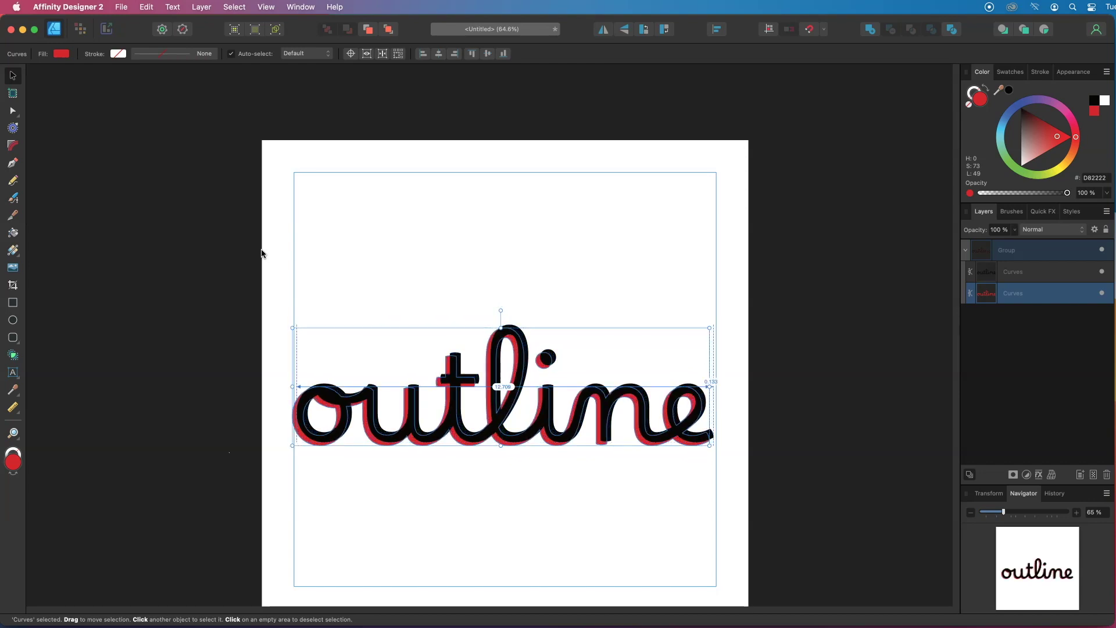
key(Down)
key(Left)
key(Down)
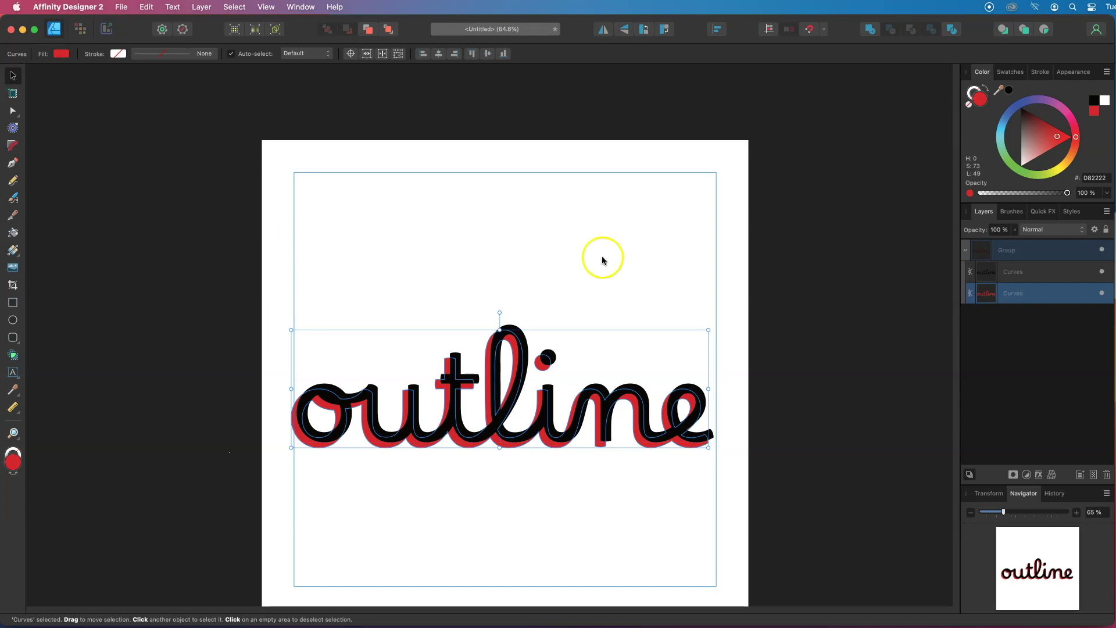
Give the upper black lettering a solid line stroke in white, FFFFFF
click(1034, 274)
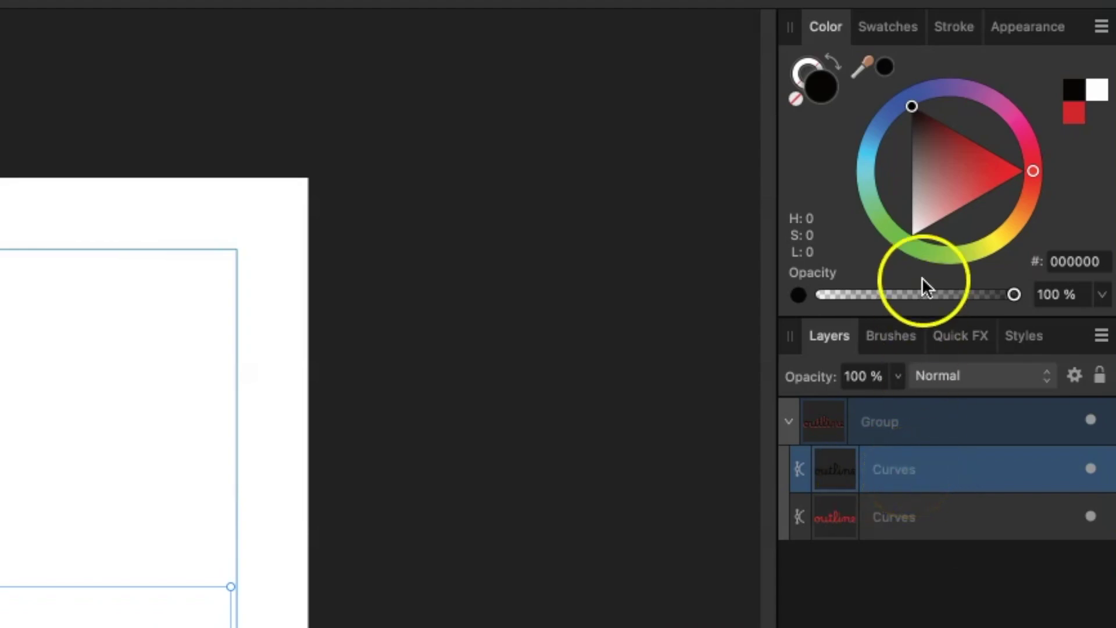
click(952, 28)
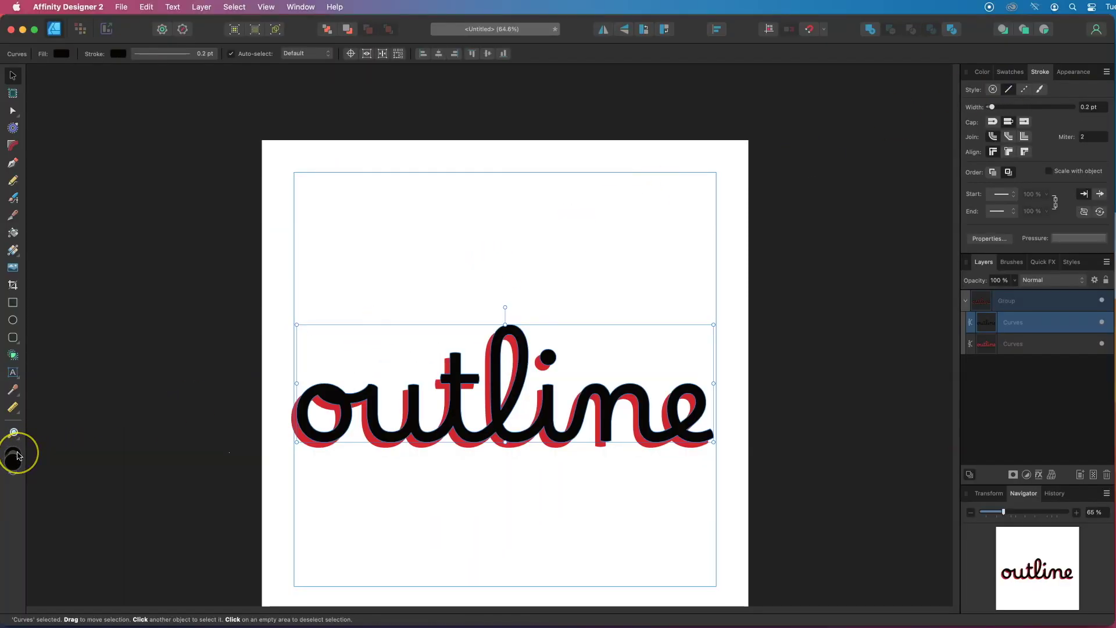
click(14, 466)
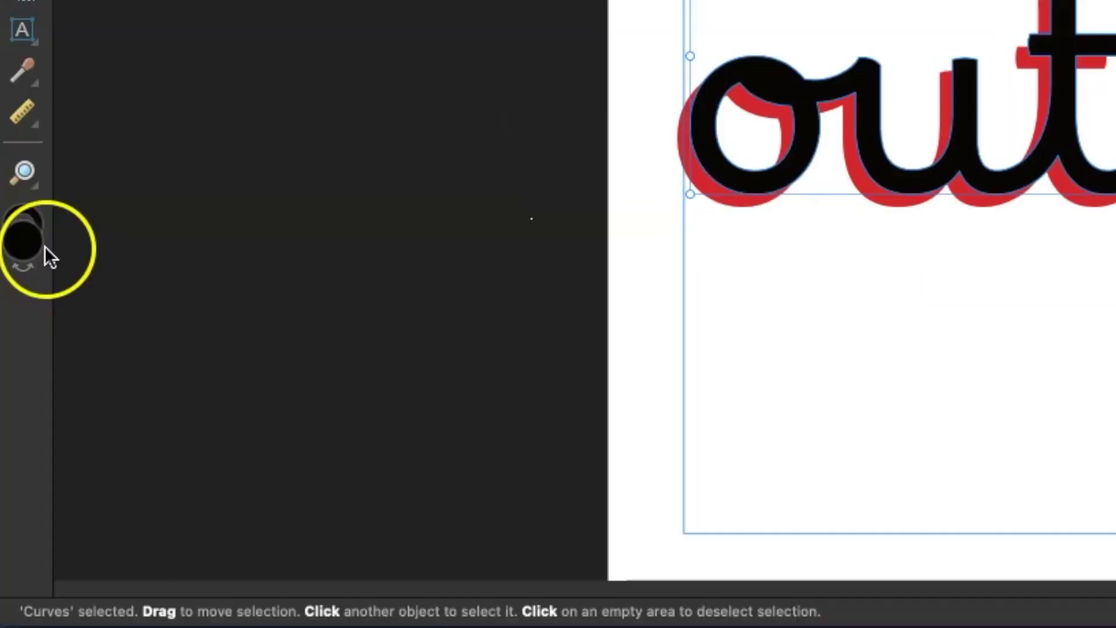
click(33, 214)
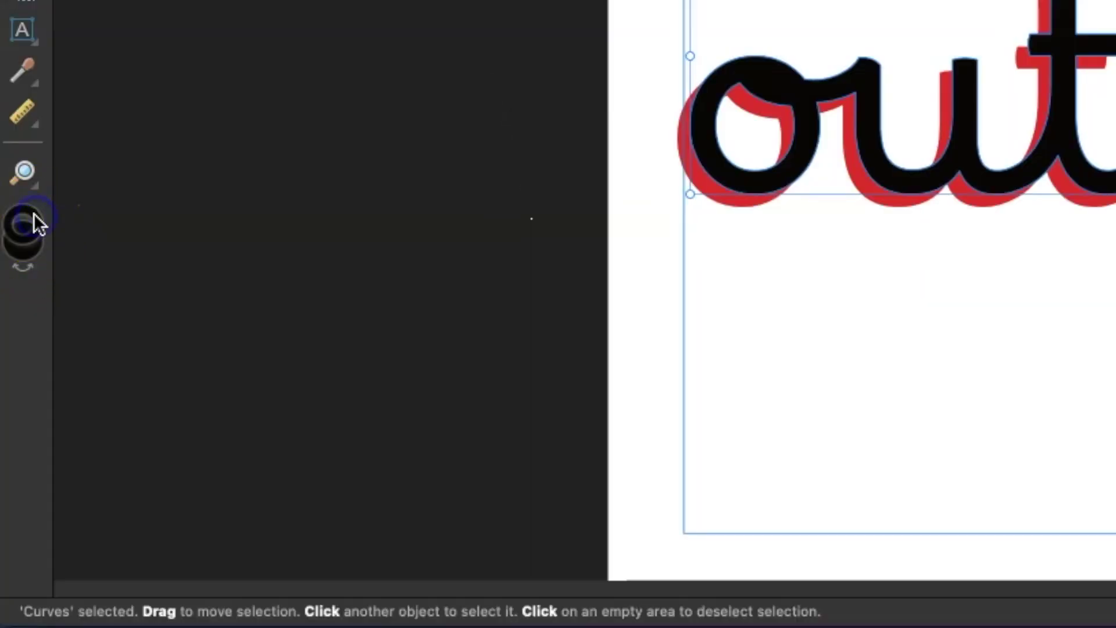
double_click(33, 223)
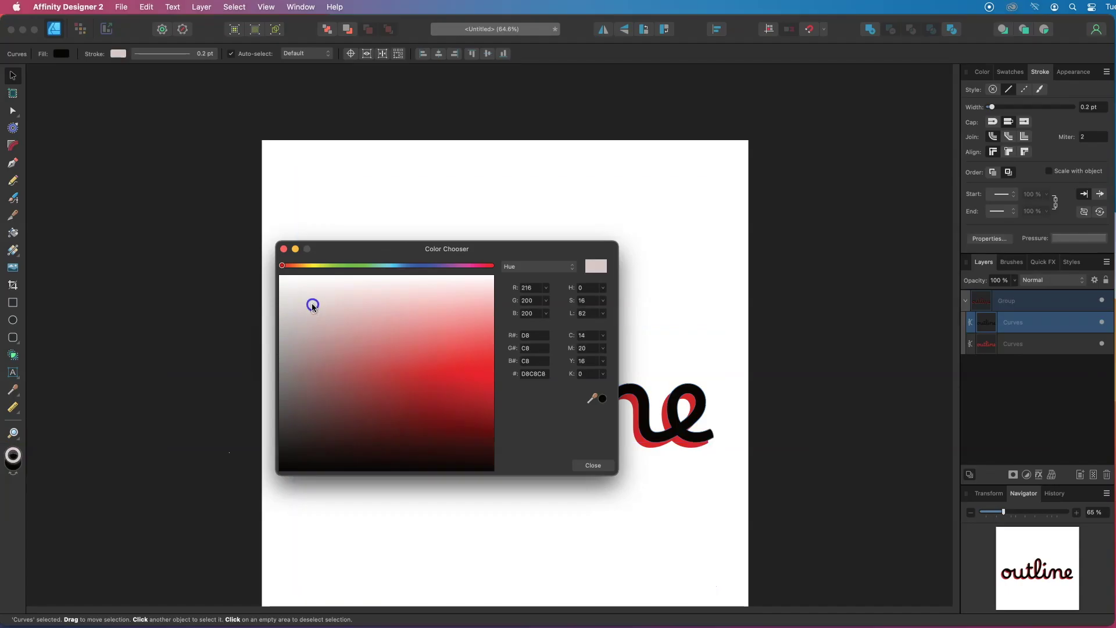
drag(312, 303, 251, 254)
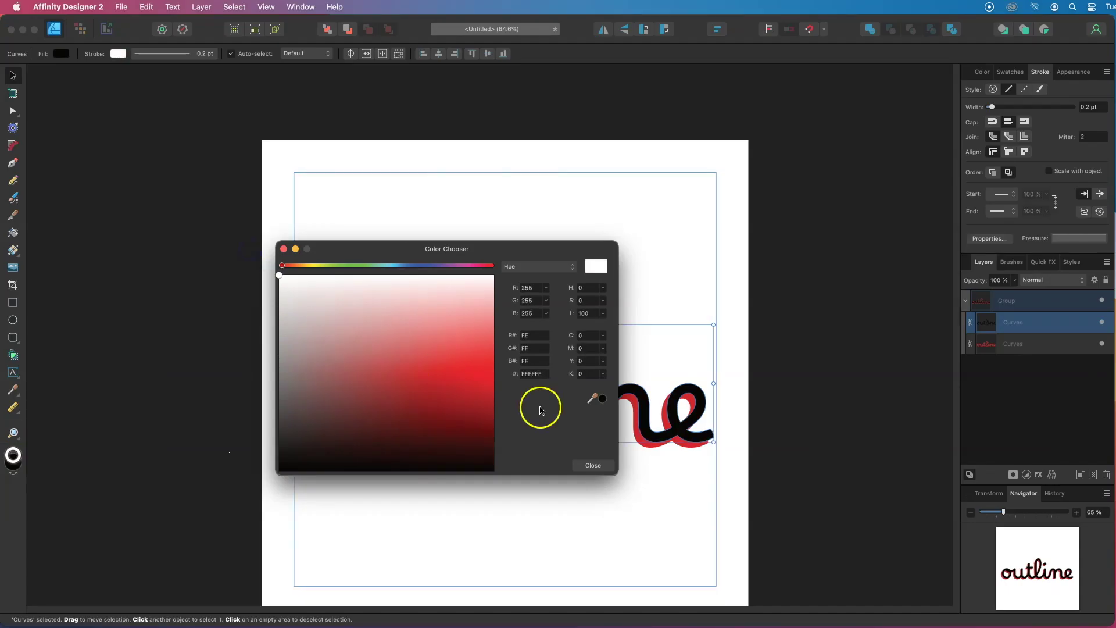
click(585, 467)
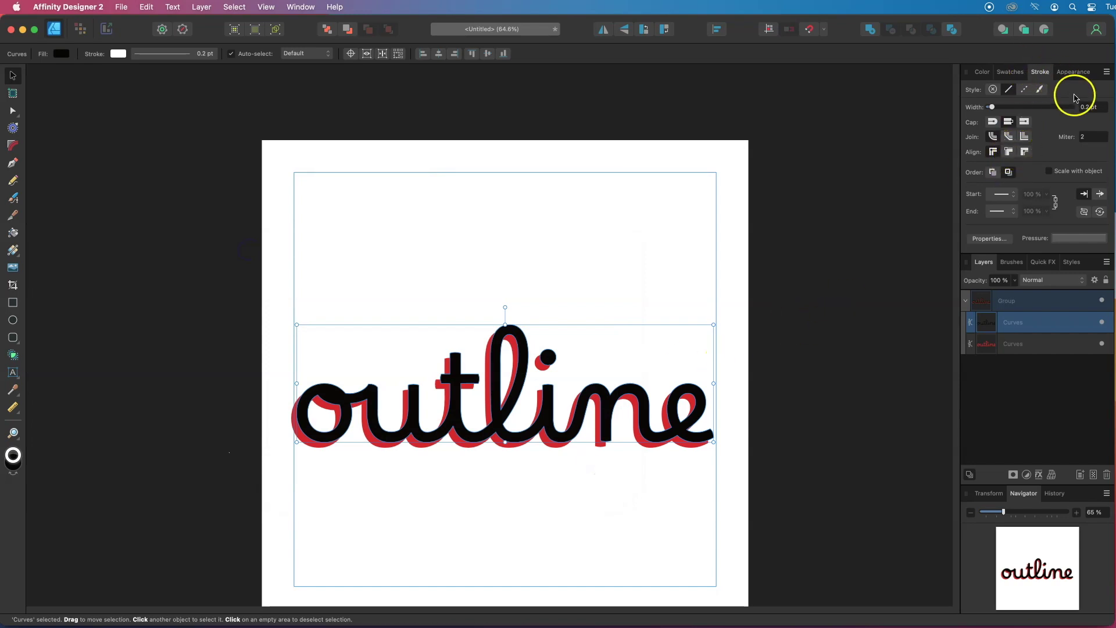
Try a stroke width of 20 pt on the black lettering
click(1095, 107)
text(20)
key(Return)
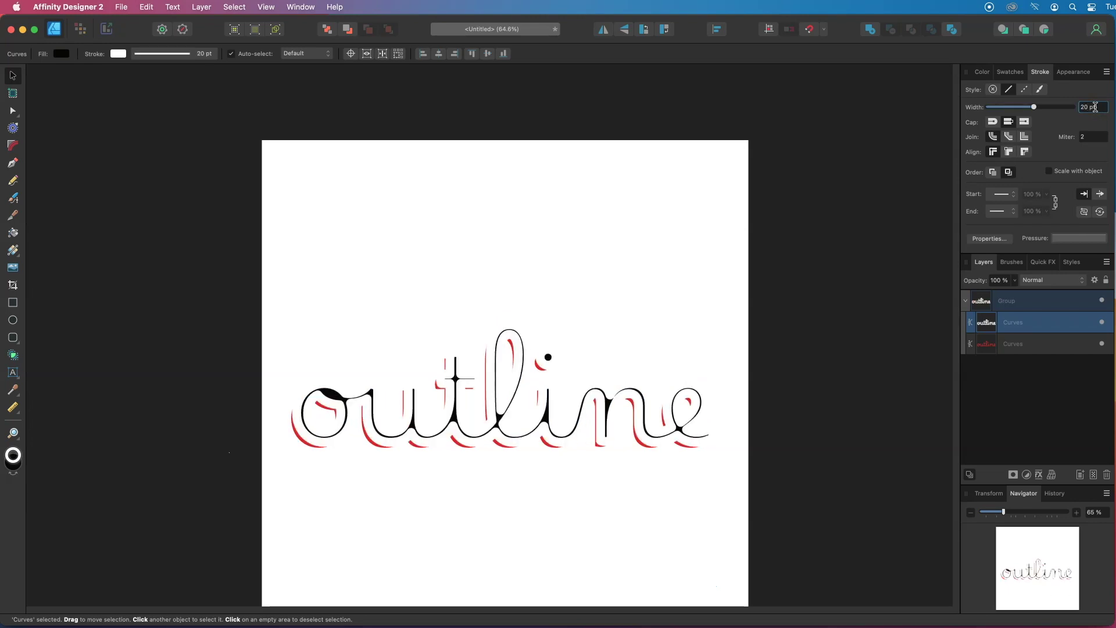
Reduce the black lettering's stroke width to 10 pt and align the stroke to the outside
drag(1095, 107, 1044, 103)
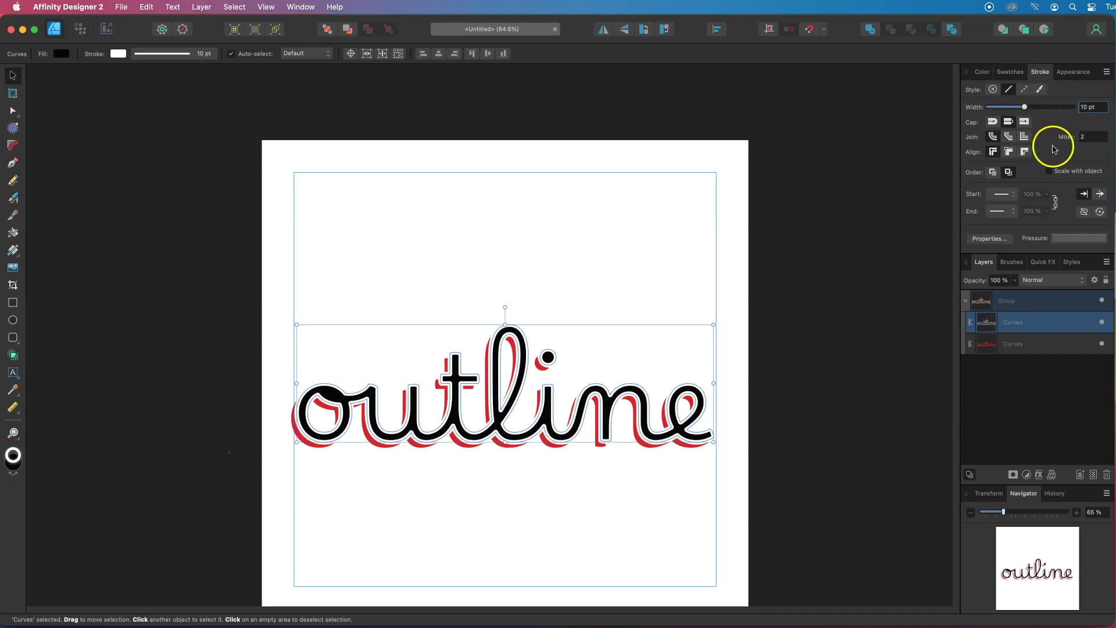
click(1024, 152)
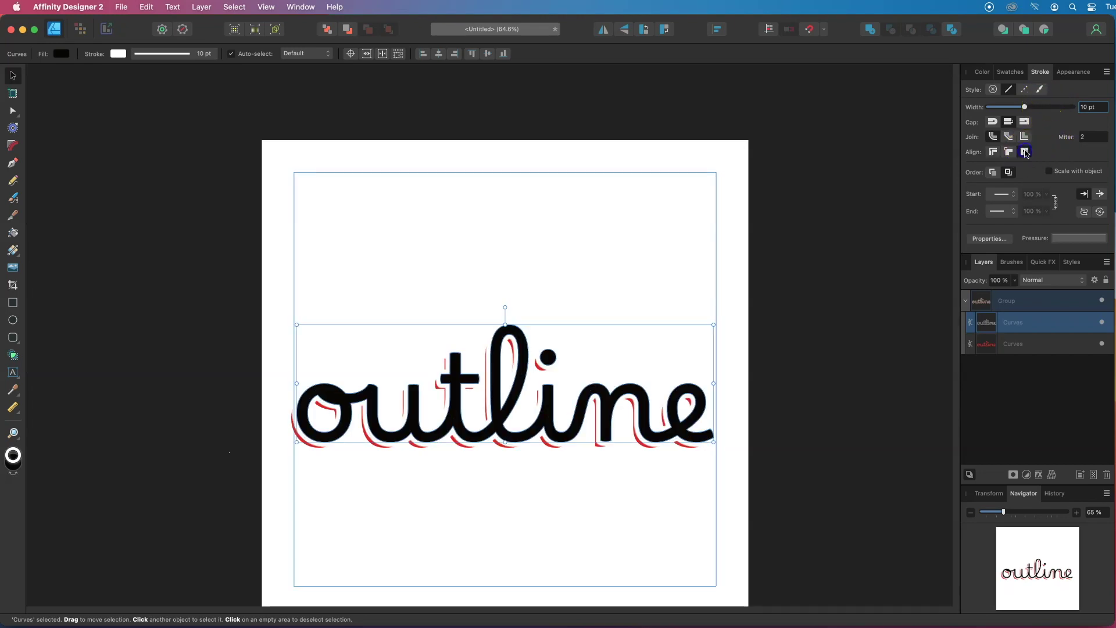
Set the black lettering's white stroke width to 8 pt
click(1103, 108)
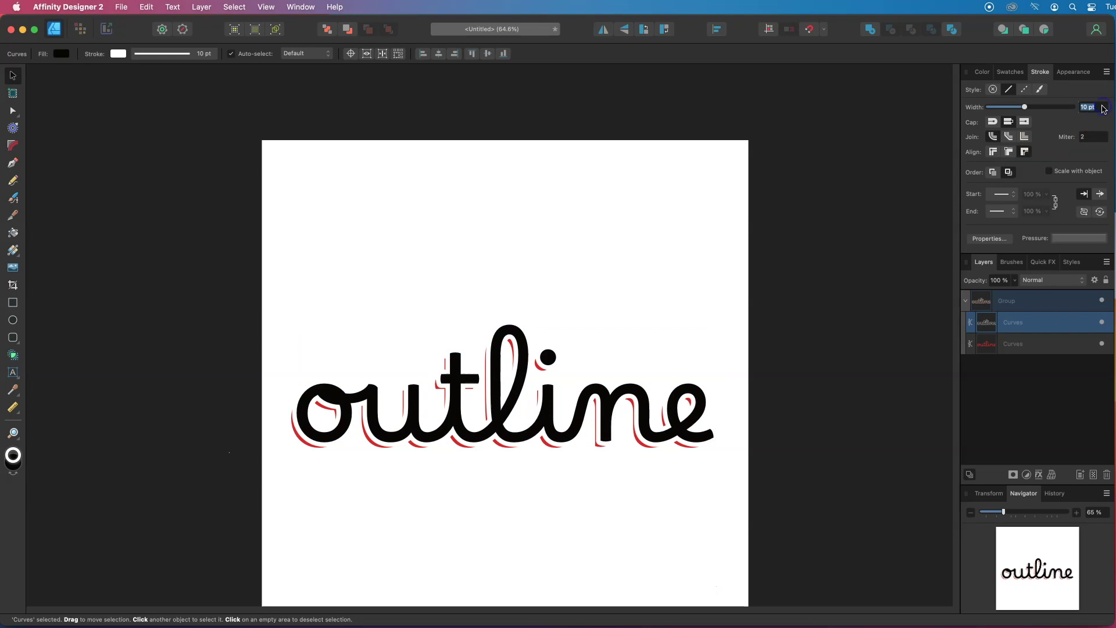
text(8)
key(Escape)
click(1103, 106)
text(8)
key(Return)
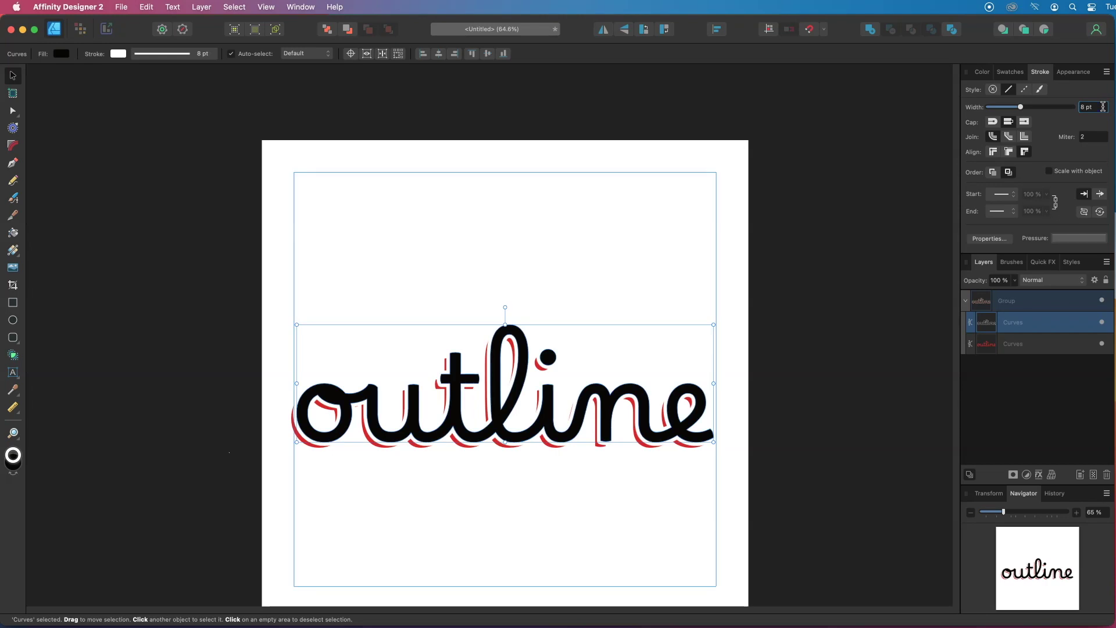
Reduce the black lettering's white stroke width to 6 pt
click(1095, 108)
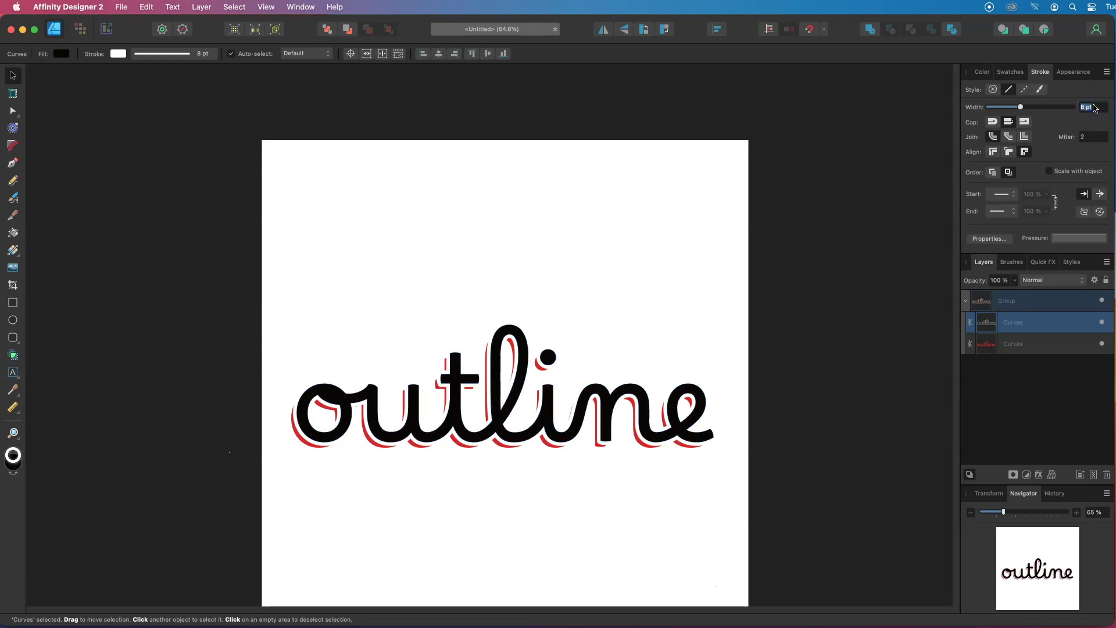
text(6)
key(Return)
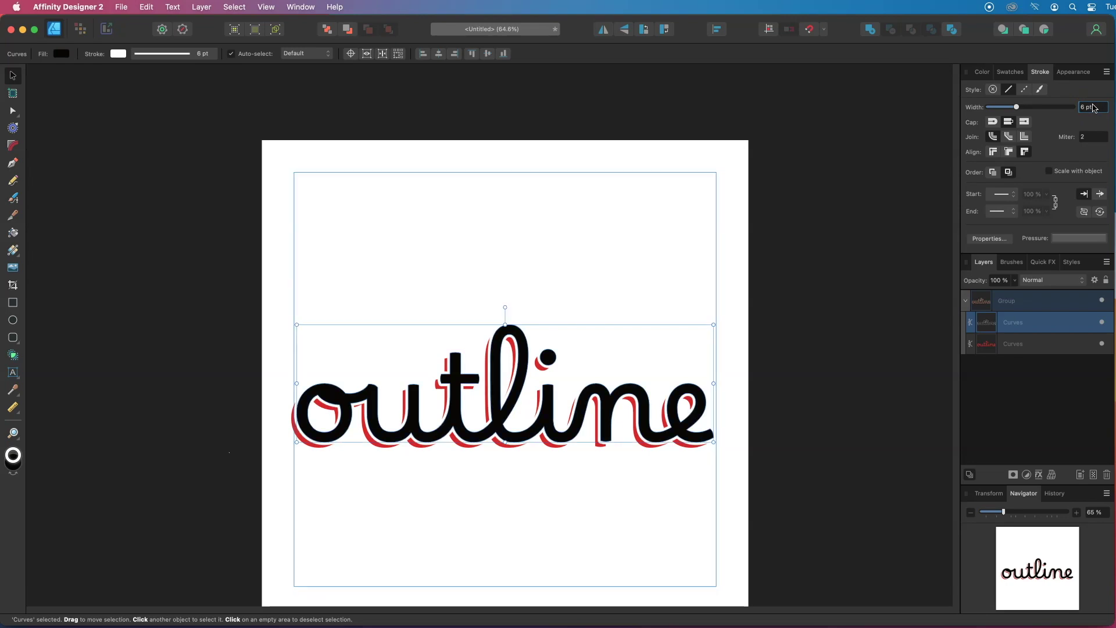
Nudge the red lettering copy slightly further left and down behind the black lettering, then deselect it
click(1049, 347)
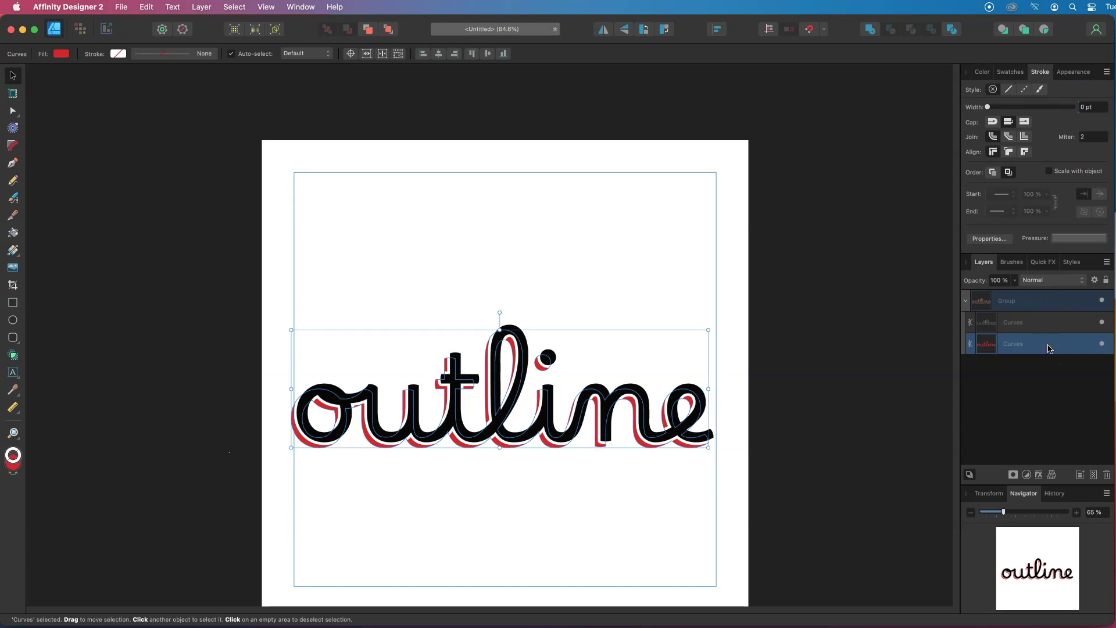
key(Left)
key(Down)
key(Down)
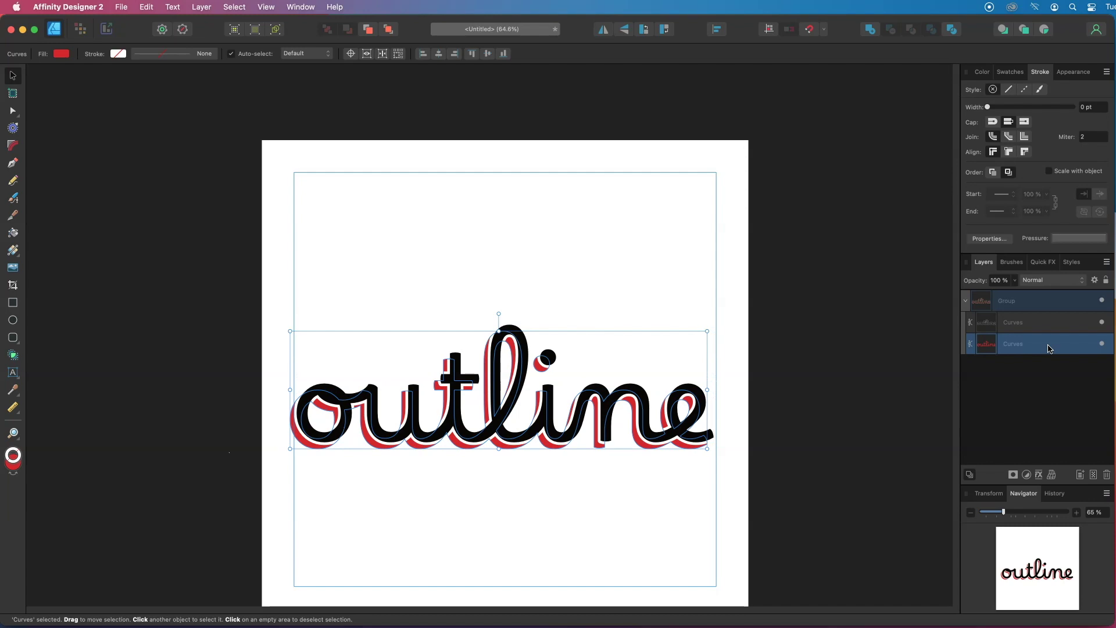
key(Left)
key(Down)
key(Down)
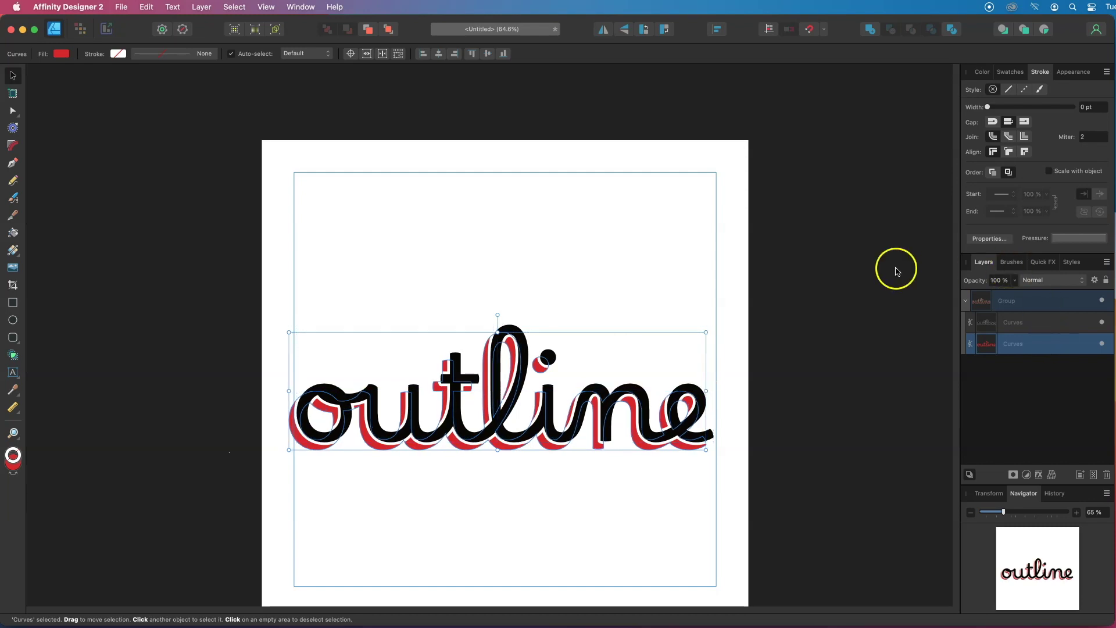
click(703, 282)
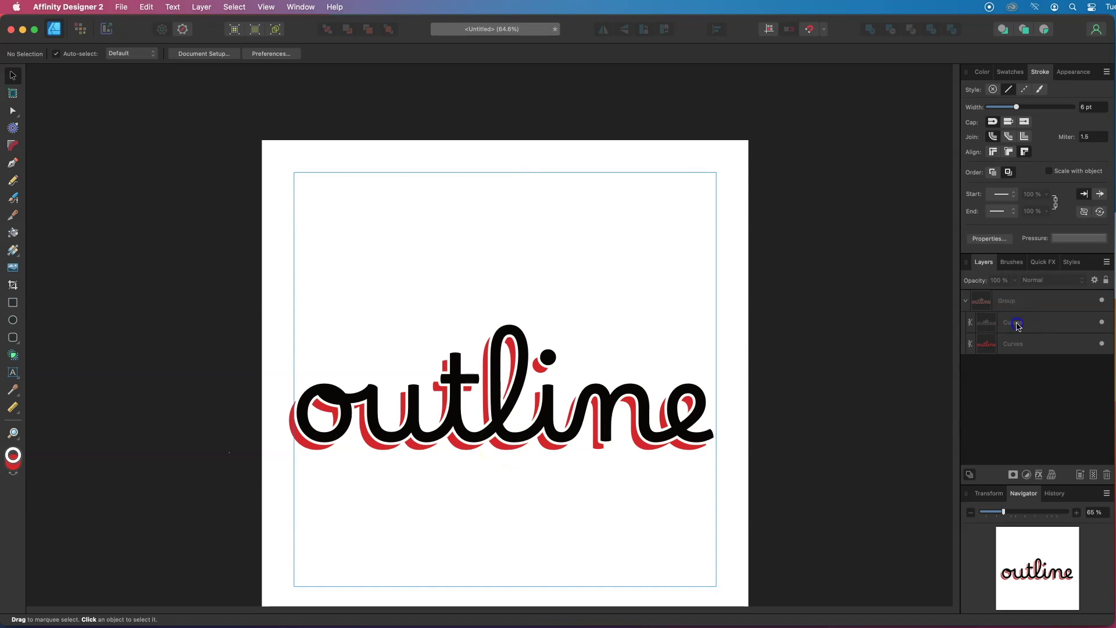
Expand the black lettering's white stroke into a separate curves object
click(1017, 325)
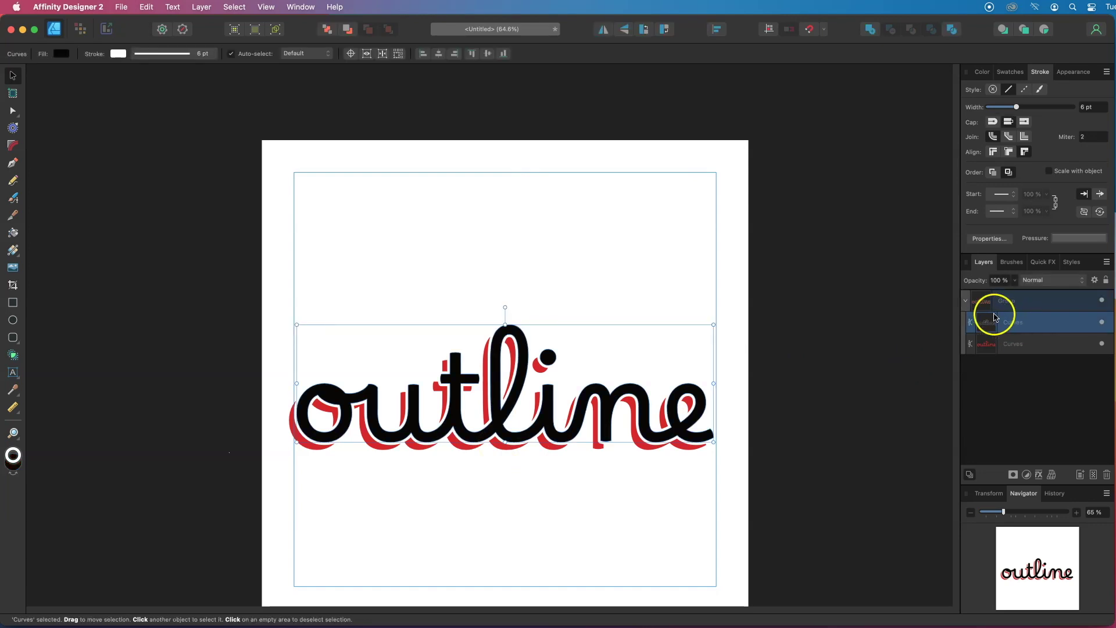
click(200, 7)
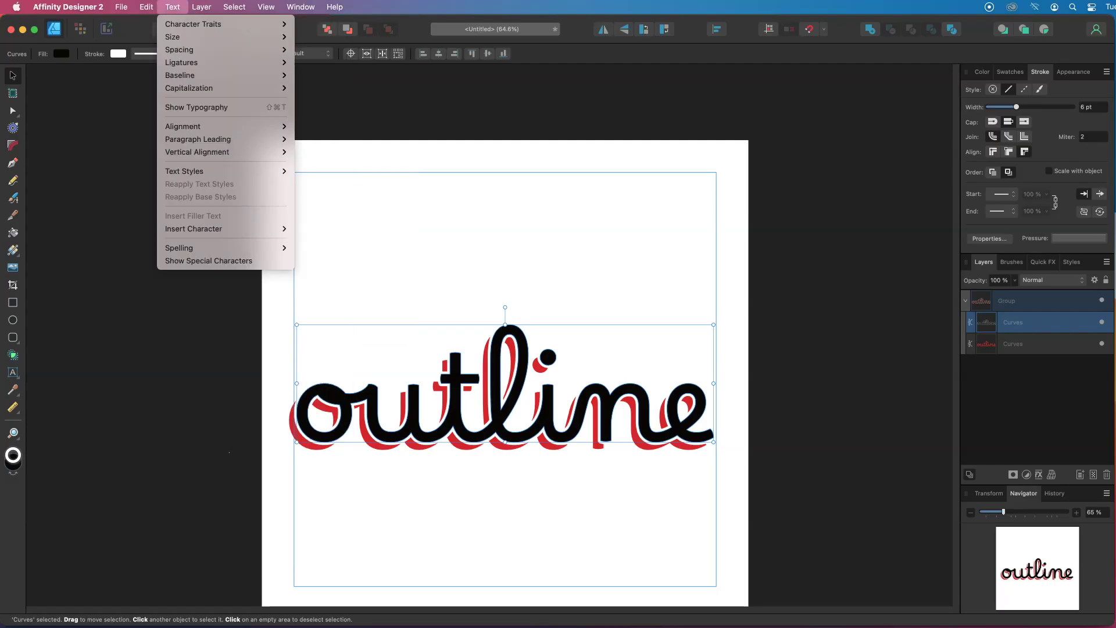
mouse_move(210, 7)
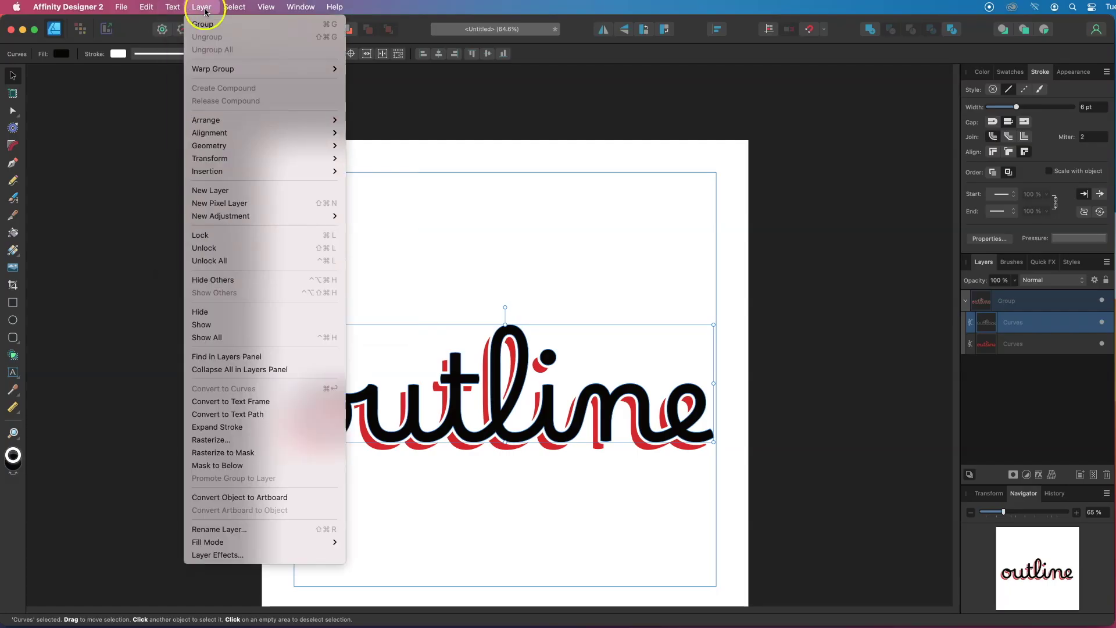
click(230, 427)
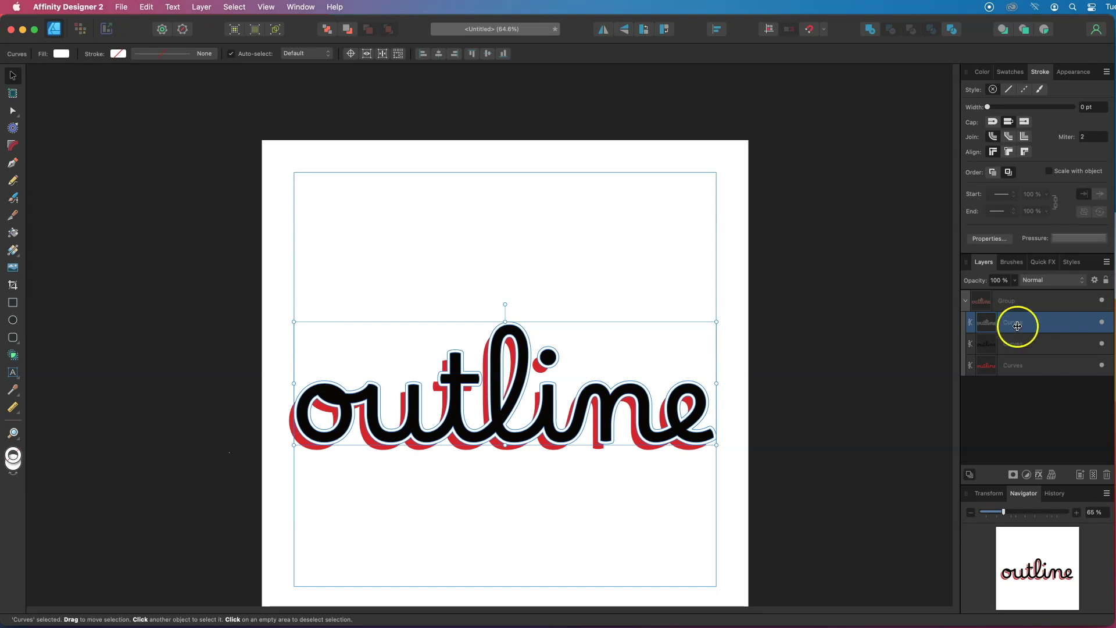
Duplicate the black lettering and merge the duplicate with the expanded white outline using Add
click(1011, 344)
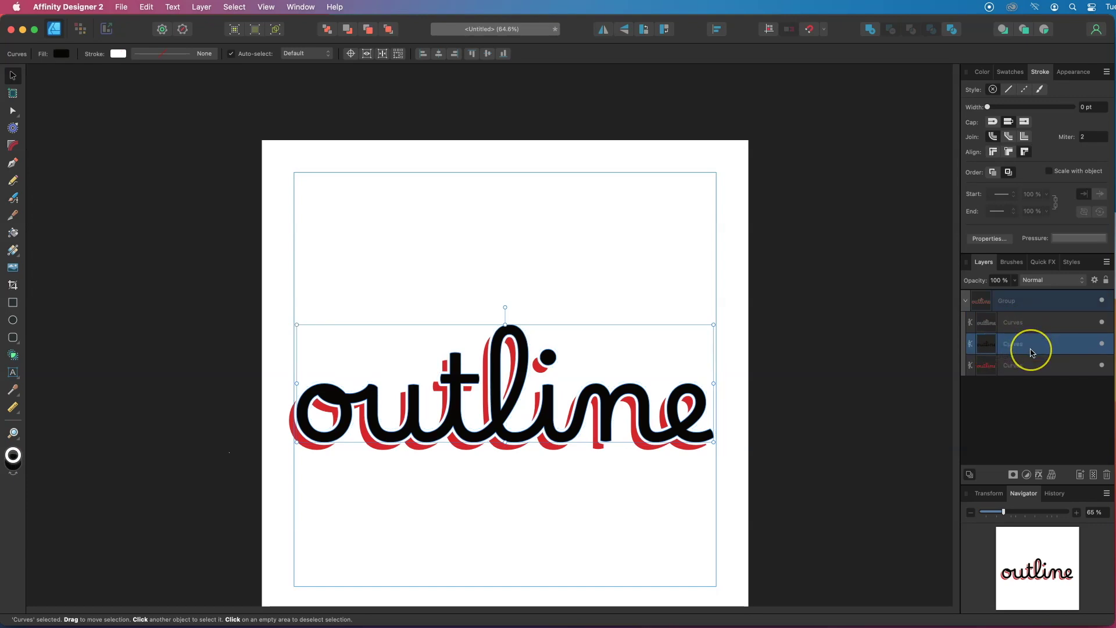
key(super+j)
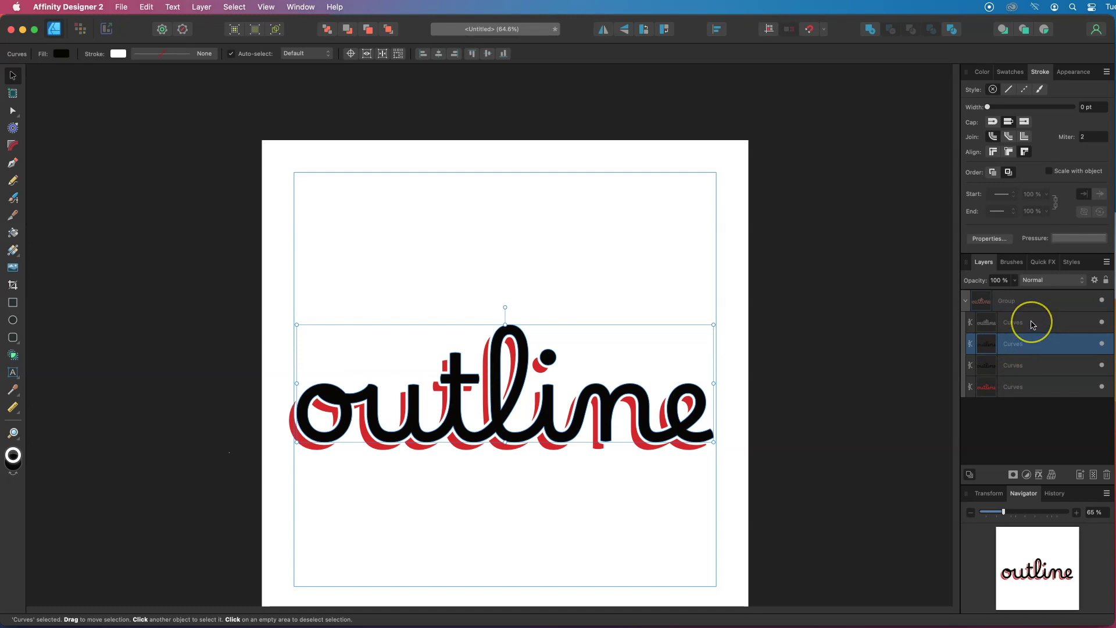
shift+click(1032, 324)
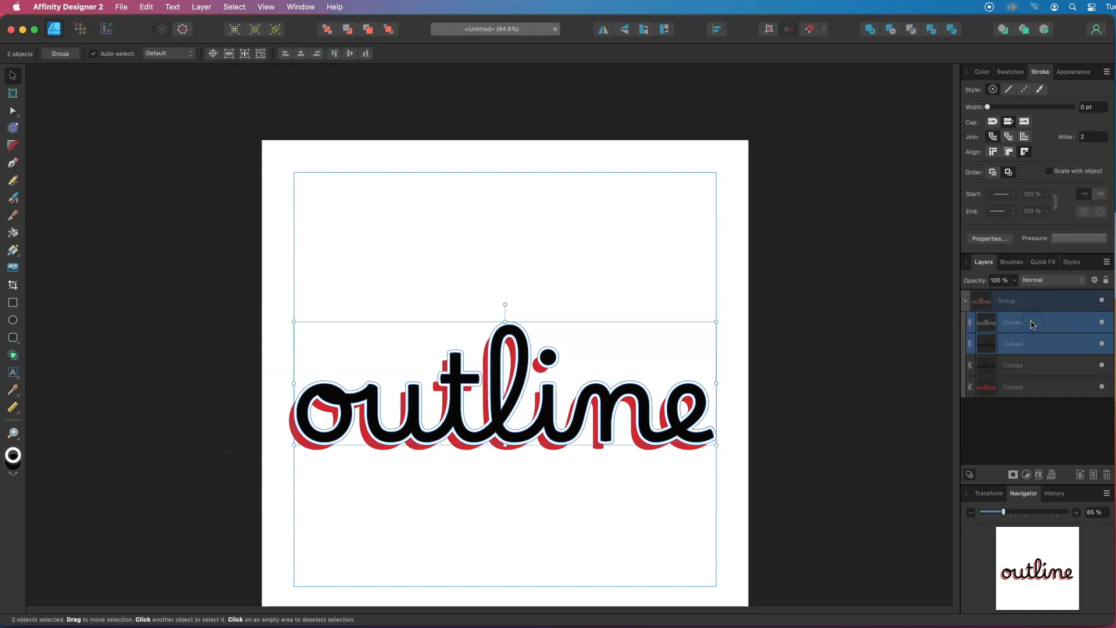
drag(990, 347, 990, 325)
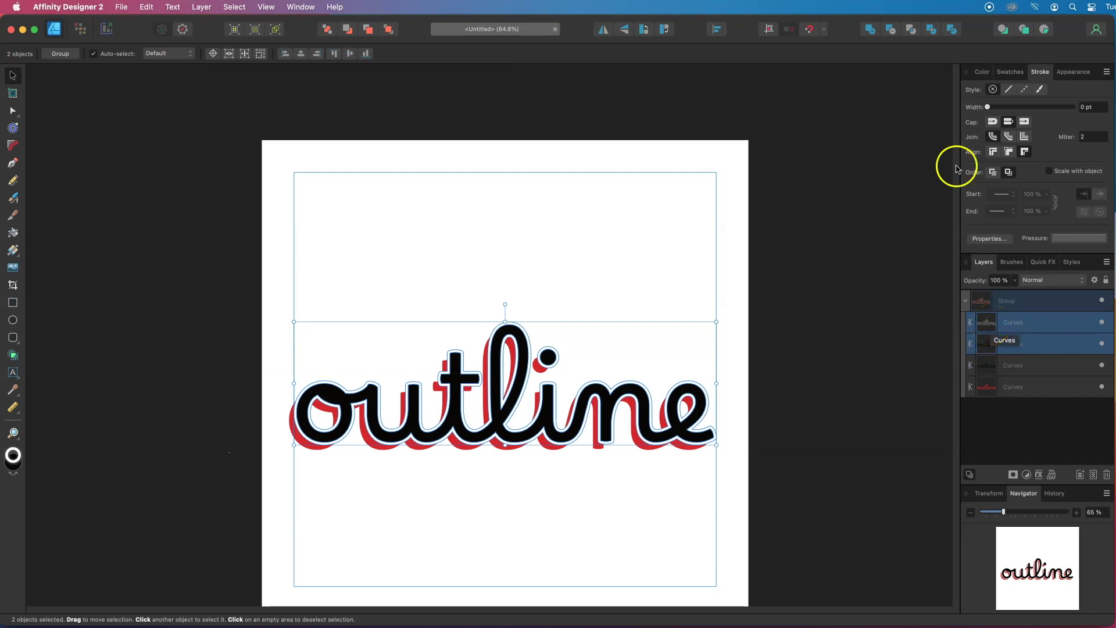
click(870, 32)
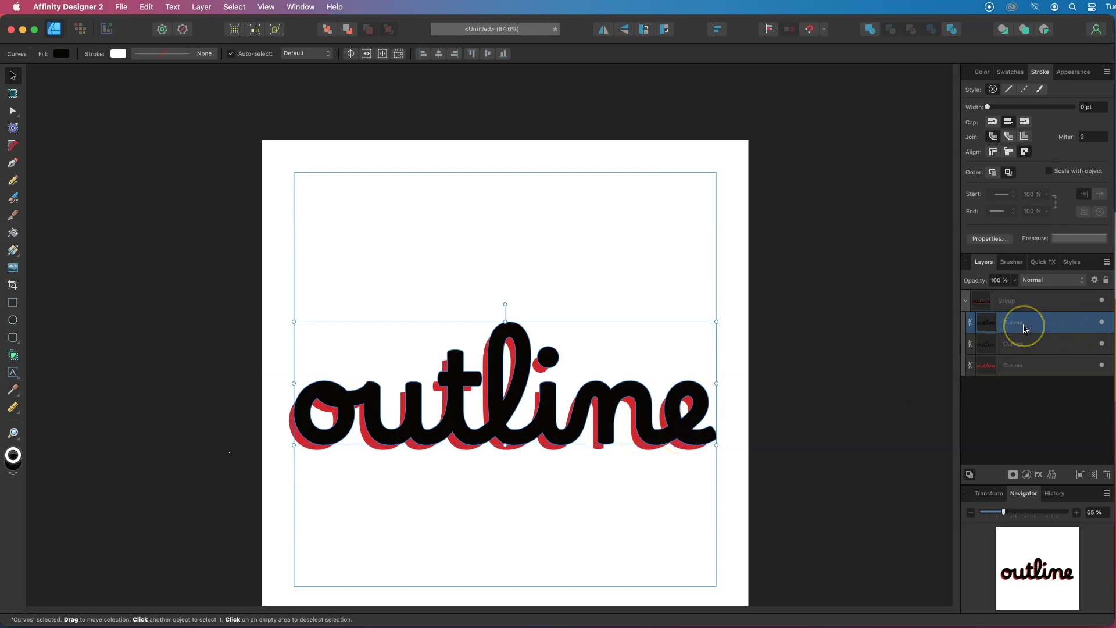
Place the merged thick shape below the black lettering and subtract it from the red lettering
super+click(1029, 370)
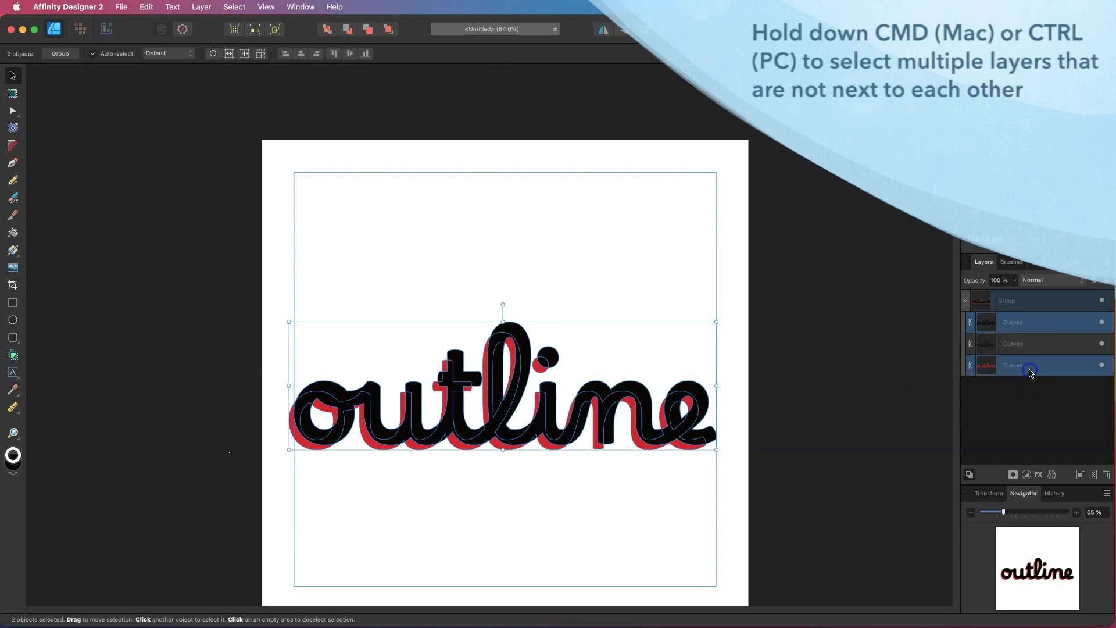
click(1040, 341)
drag(1040, 324, 1037, 353)
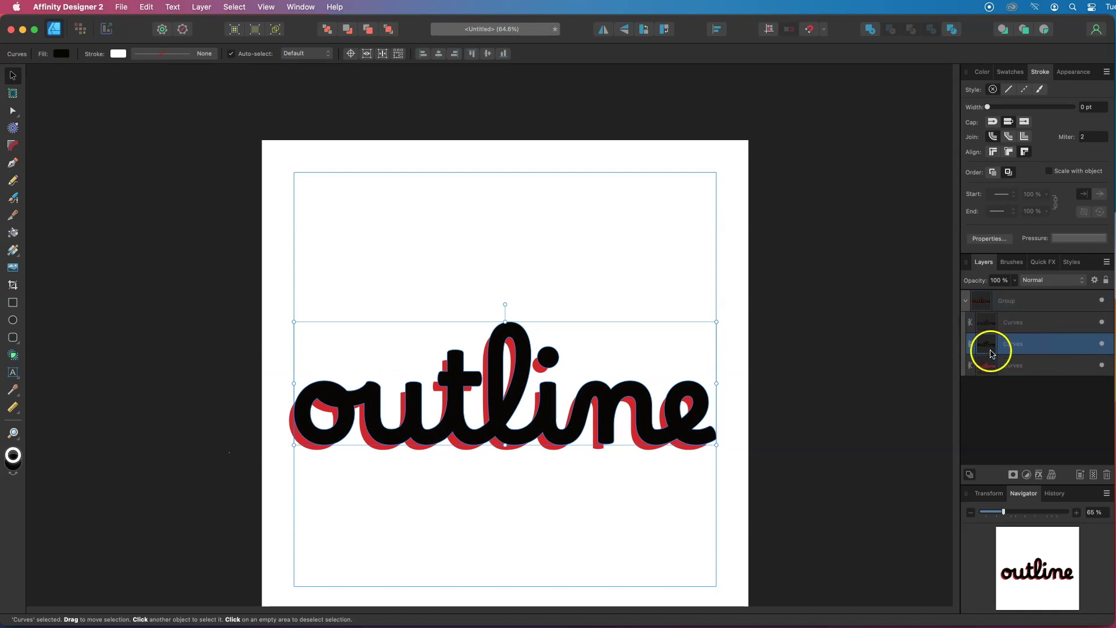
shift+click(1048, 368)
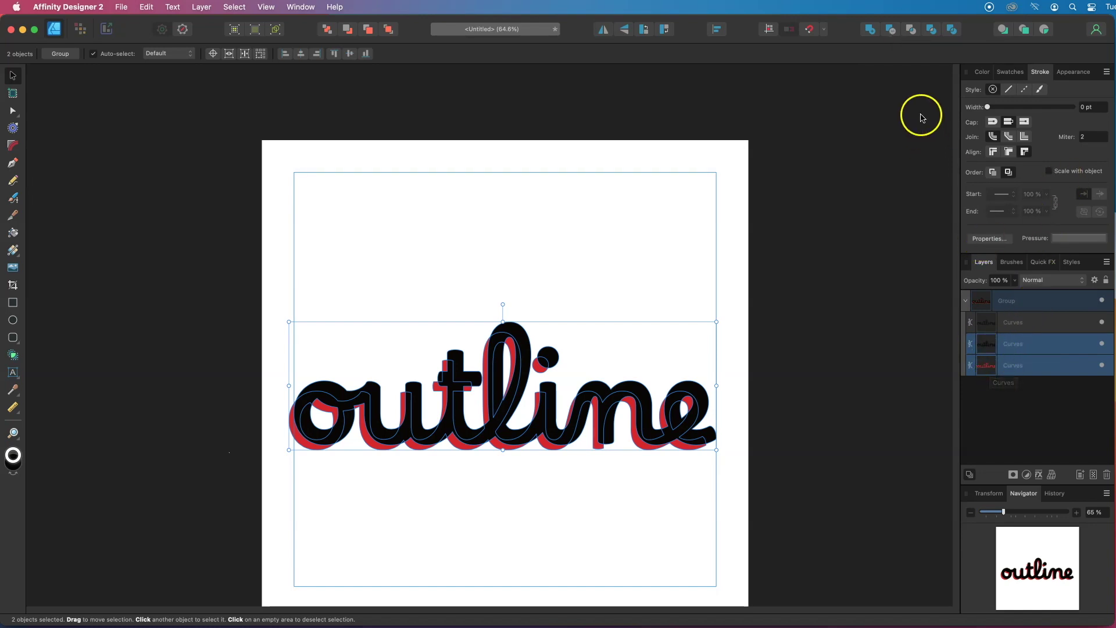
click(891, 29)
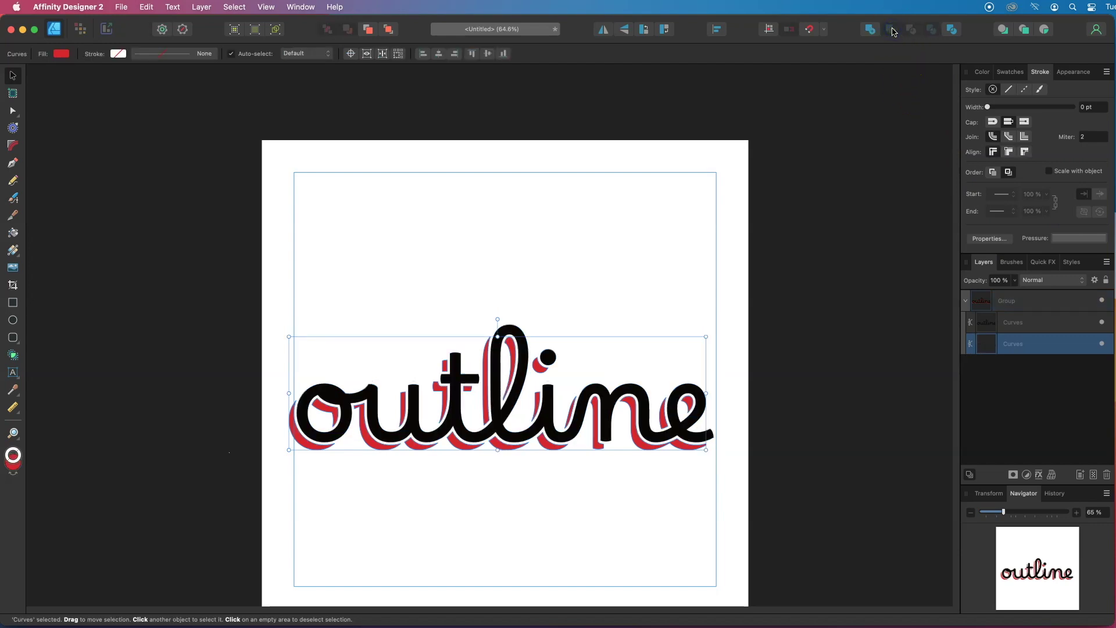
click(676, 208)
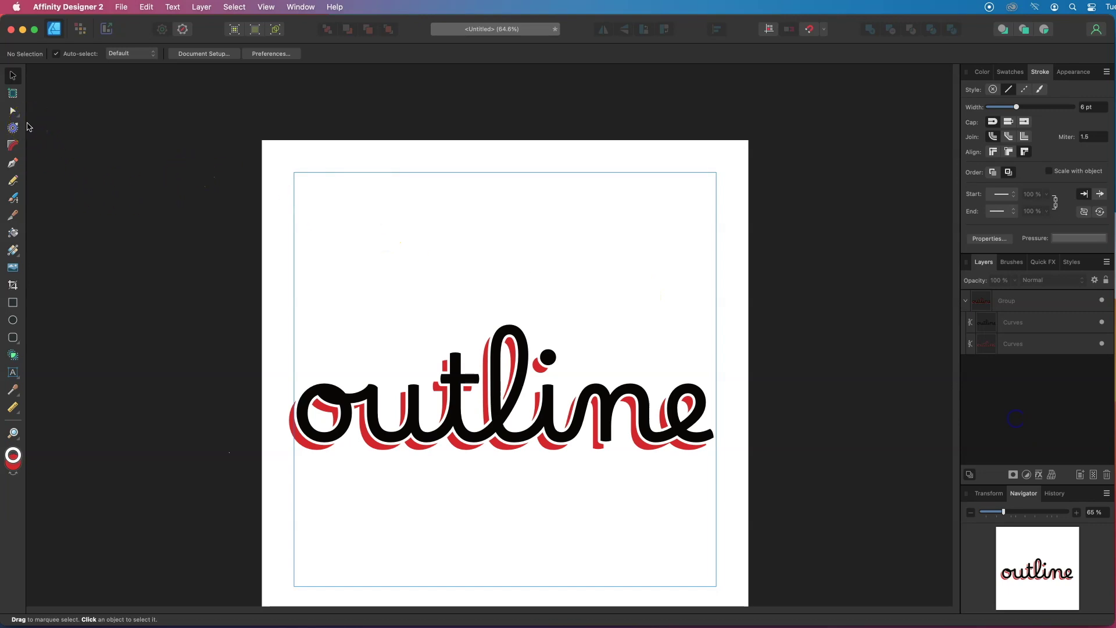
Draw a circle with an orange fill over the middle of the word using the Ellipse tool
click(13, 320)
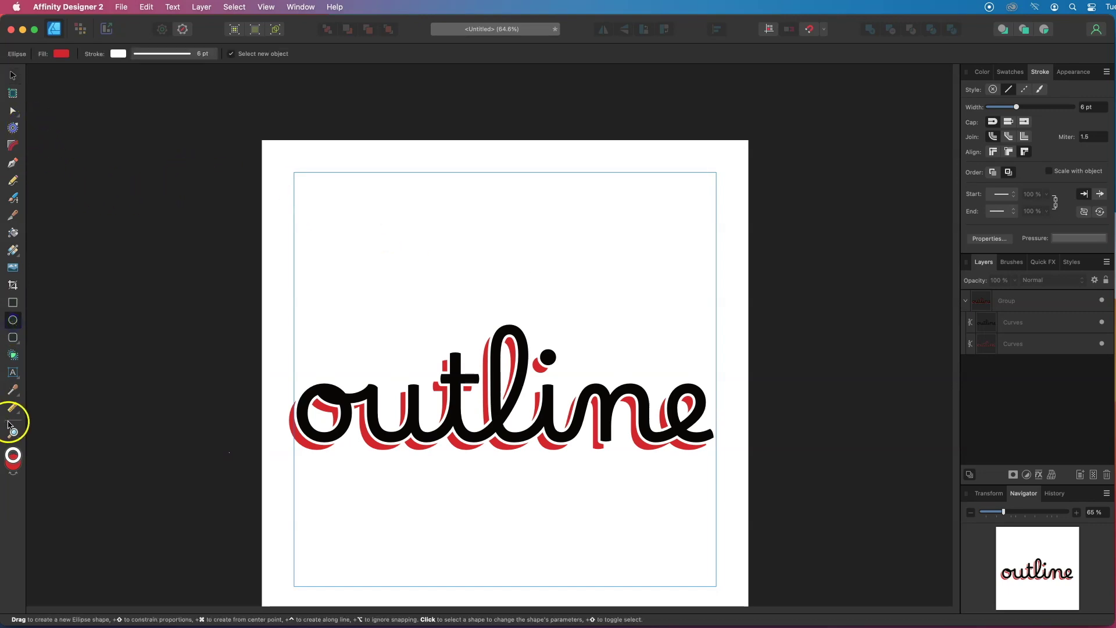
double_click(10, 464)
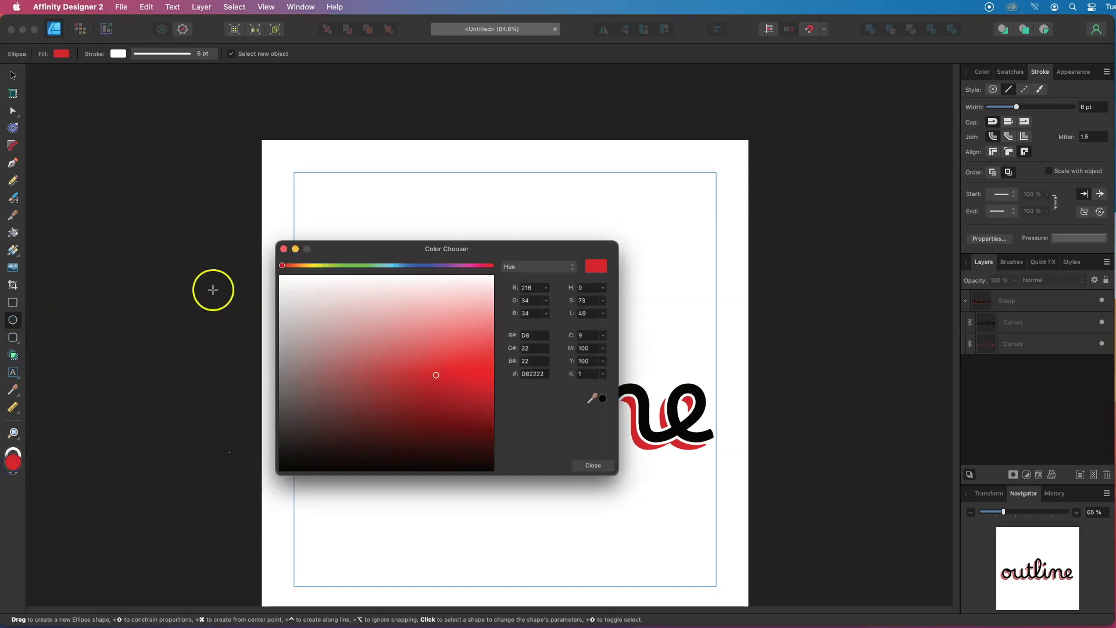
click(303, 266)
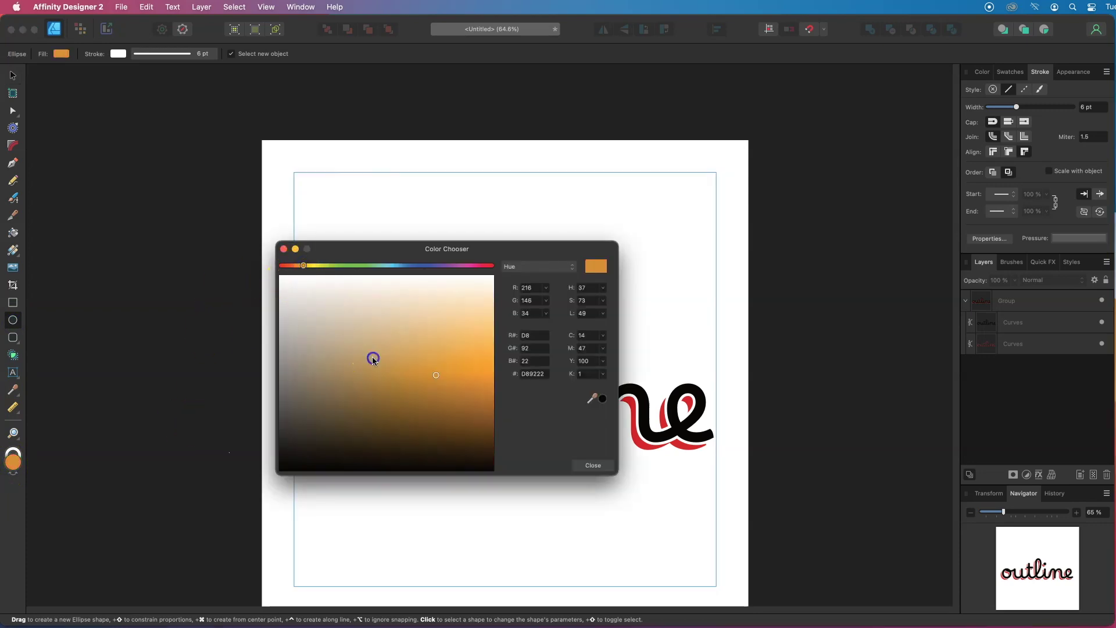
click(494, 381)
click(591, 465)
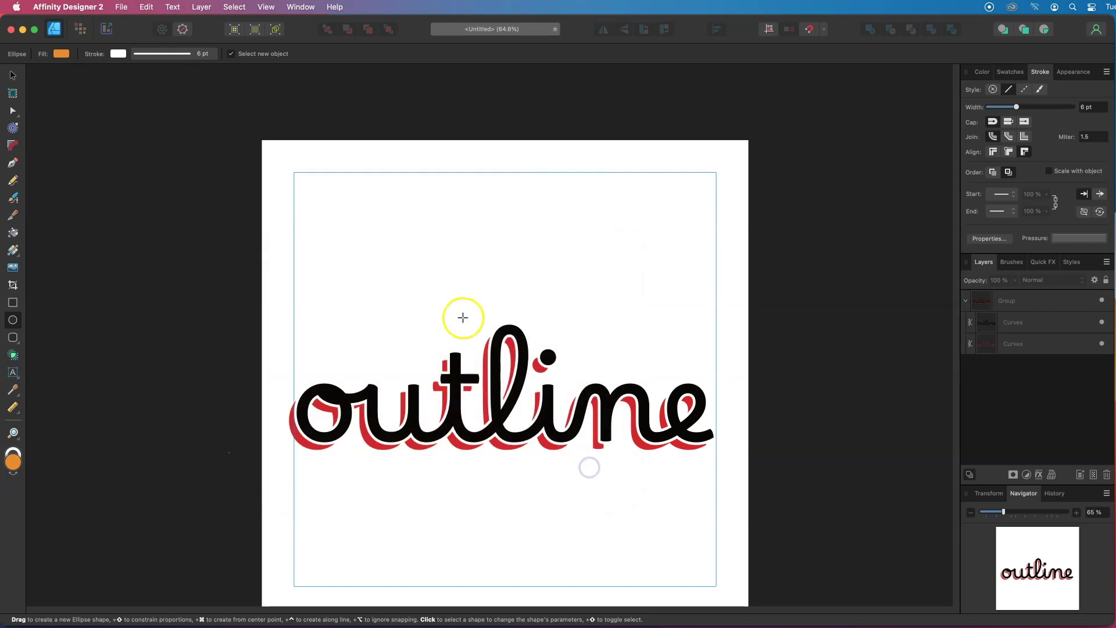
mouse_move(379, 266)
mouse_down()
mouse_move(464, 351)
mouse_move(504, 421)
mouse_move(602, 488)
mouse_up()
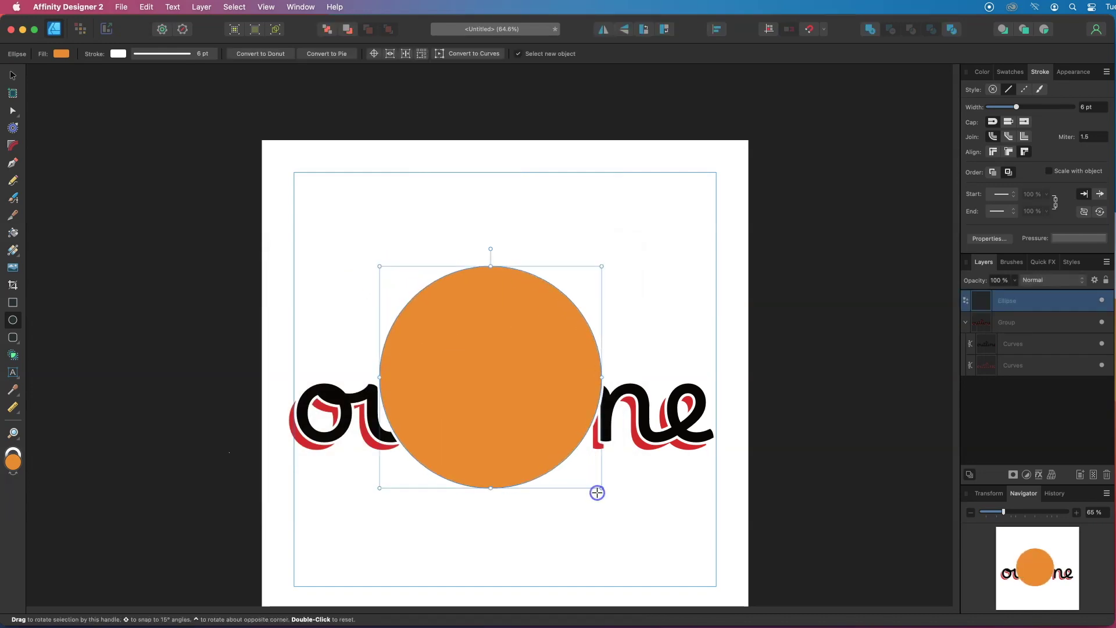
Move the orange circle beneath both lettering layers inside the group and clear the selection
drag(1038, 308, 1029, 372)
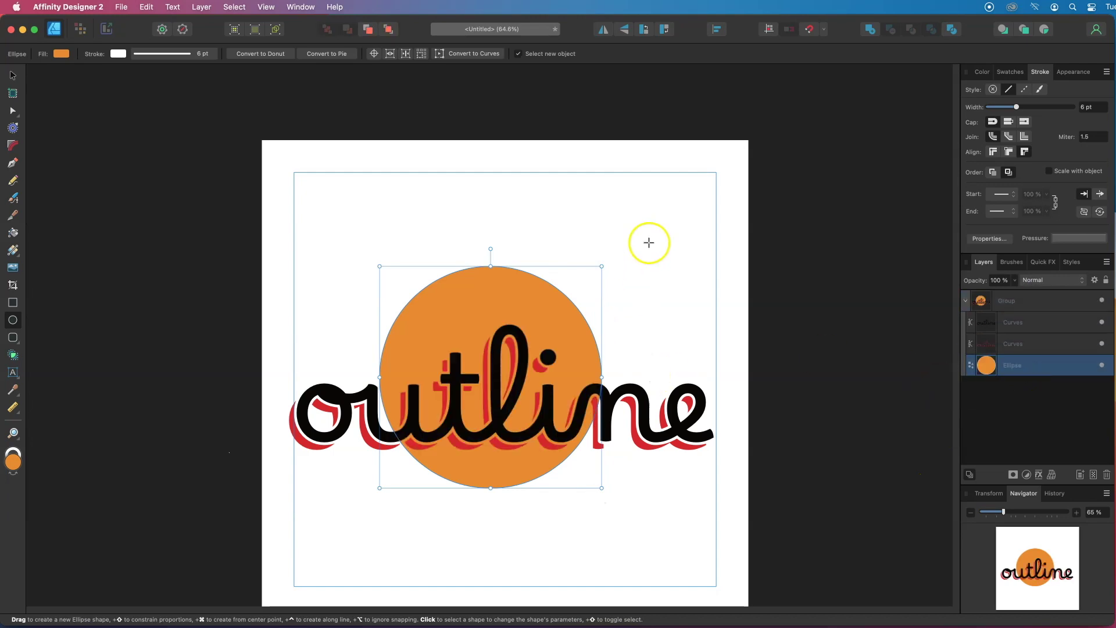
click(12, 76)
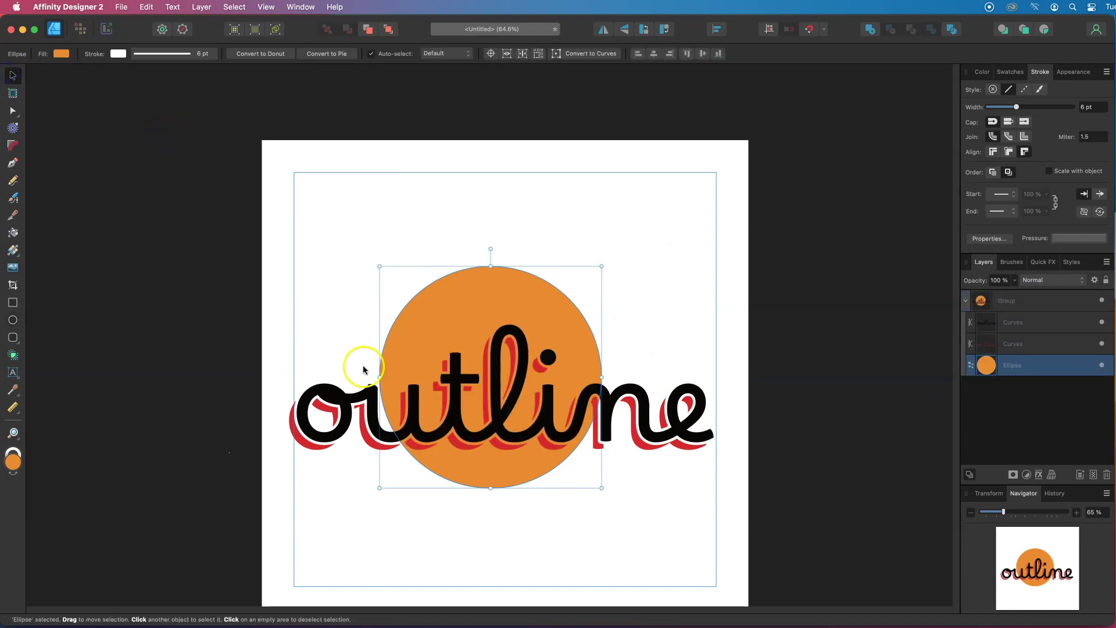
click(370, 468)
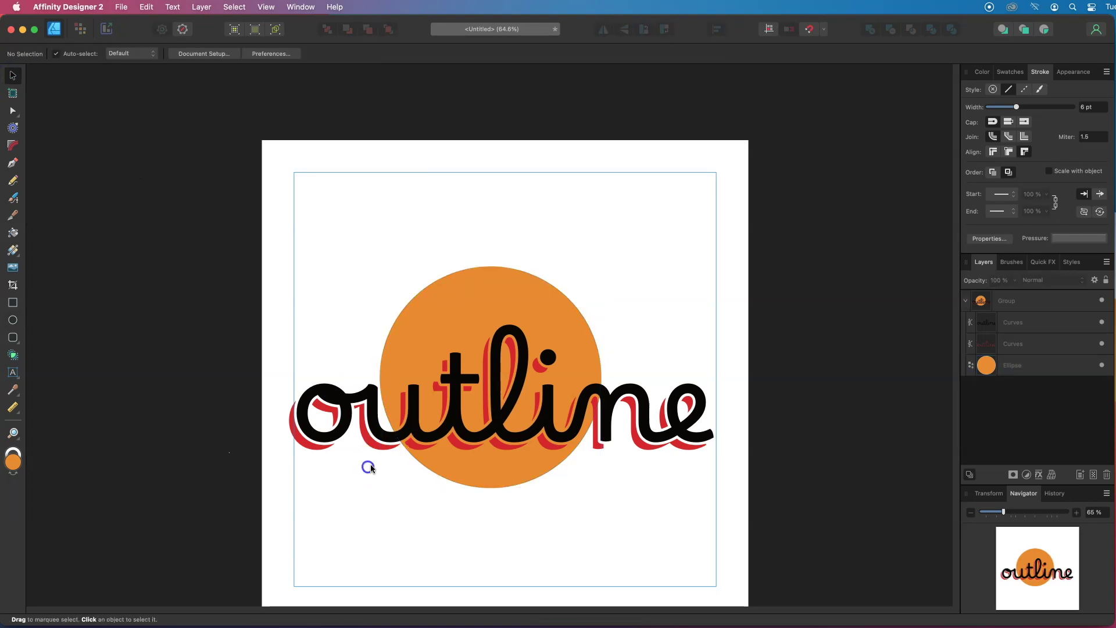
click(667, 442)
click(516, 373)
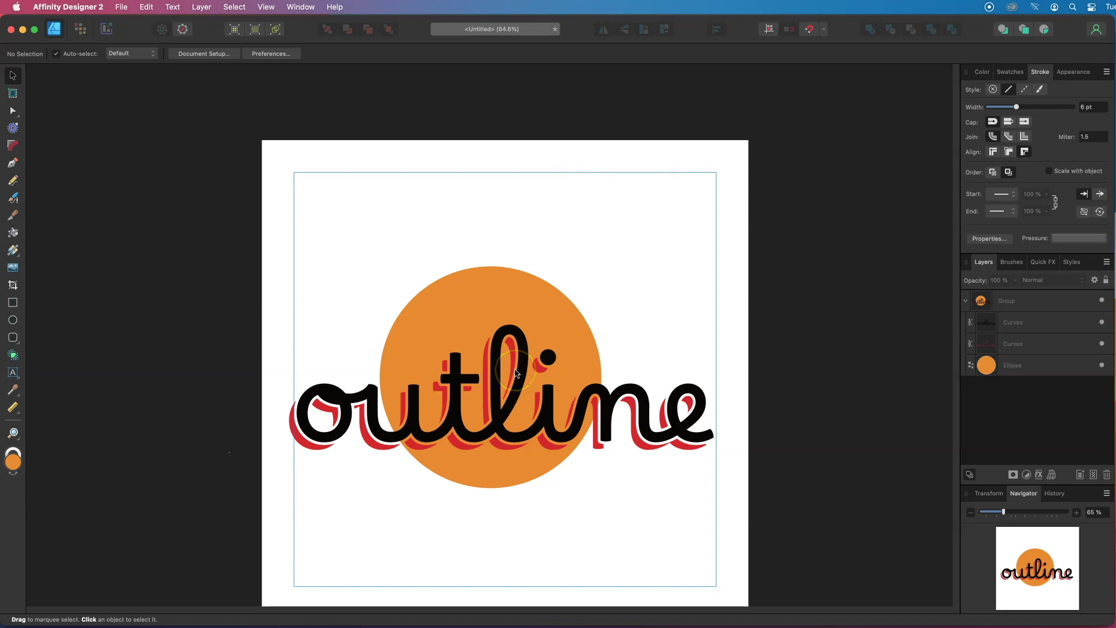